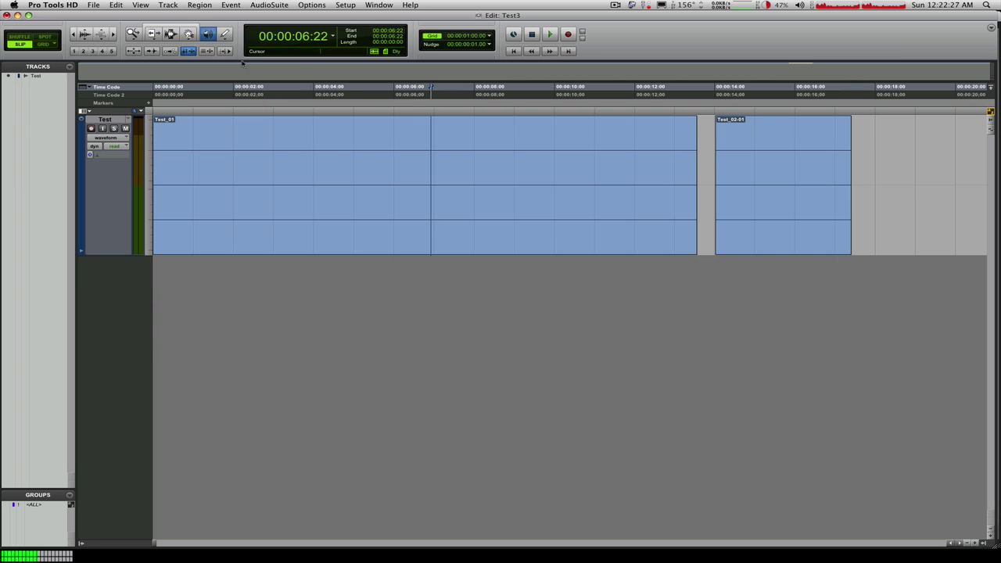
- Place the edit cursor at 00:00:07:03 in the Test_01 region with the Selector tool
{"action": "left_click", "coordinate": [225, 34]}
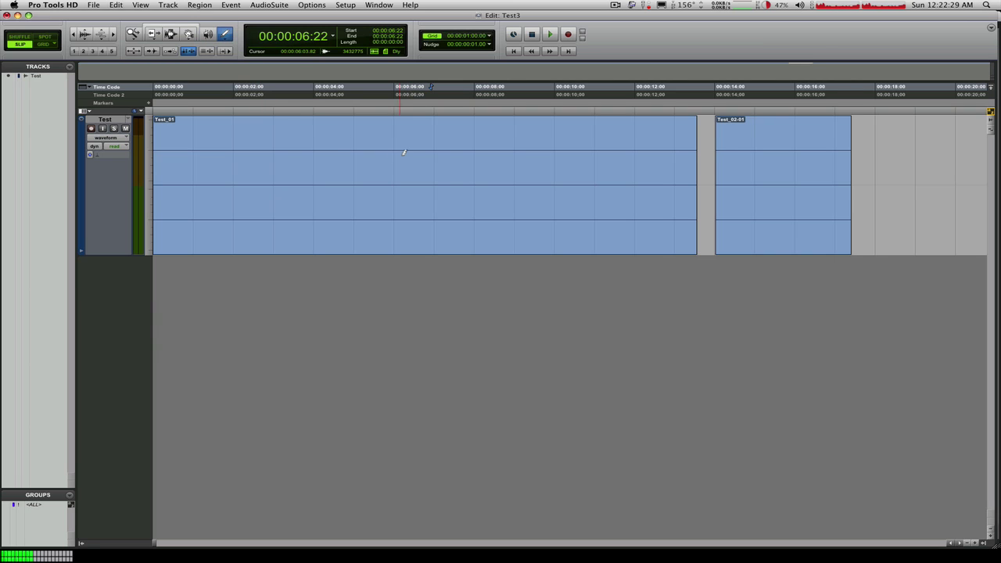
{"action": "key", "text": "F7"}
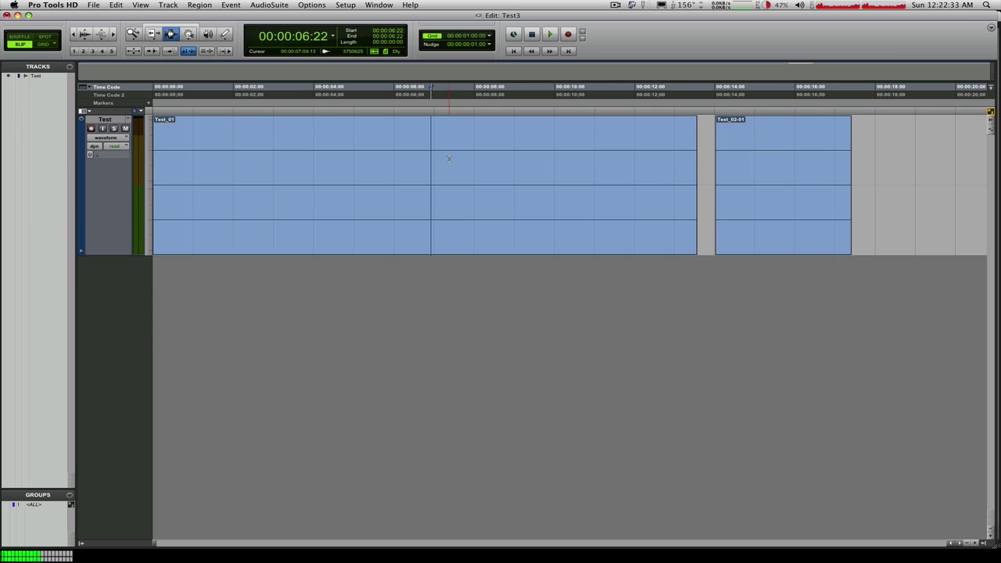
{"action": "left_click", "coordinate": [442, 157]}
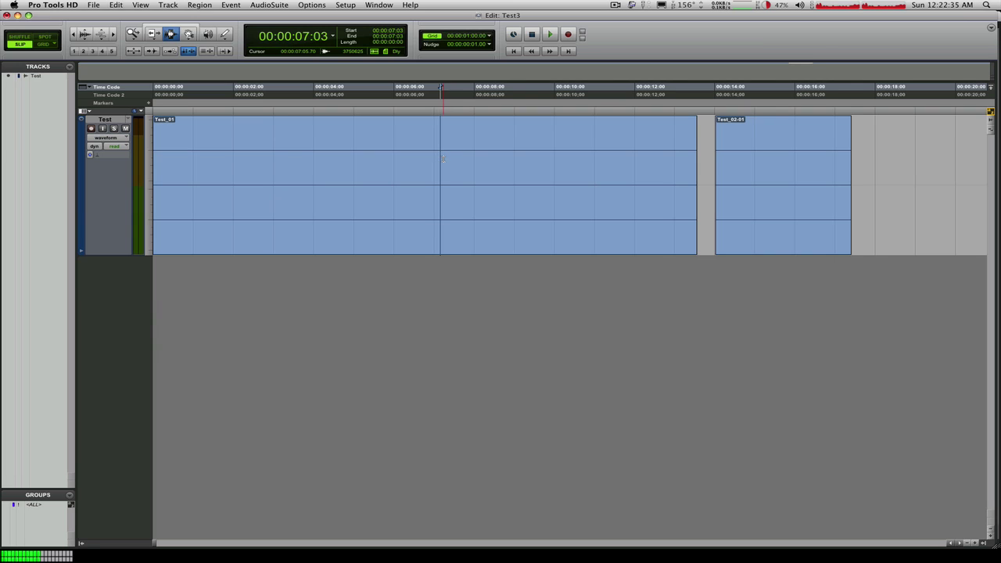
- Draw a single wave cycle with the Pencil tool in the uppermost channel of the Test_01 region, just before the edit cursor
{"action": "left_click", "coordinate": [225, 34]}
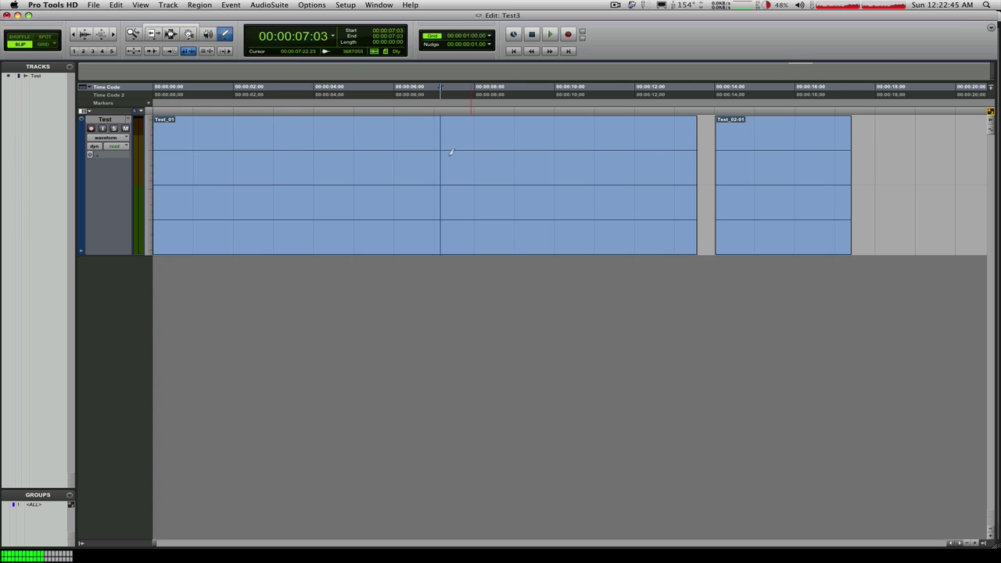
{"action": "key", "text": "t"}
{"action": "key", "text": "t"}
{"action": "key", "text": "t"}
{"action": "key", "text": "t"}
{"action": "key", "text": "t"}
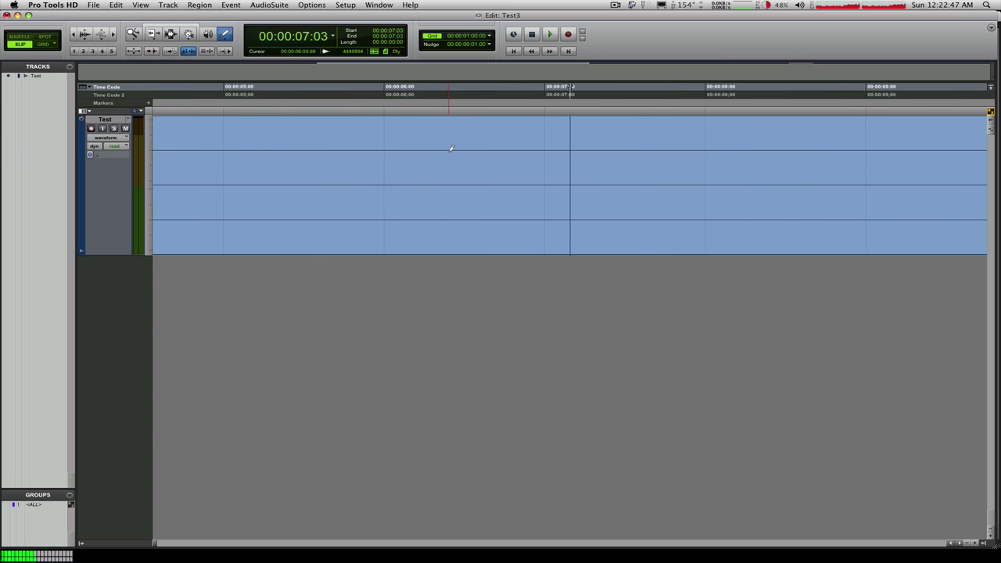
{"action": "key", "text": "t"}
{"action": "key", "text": "t"}
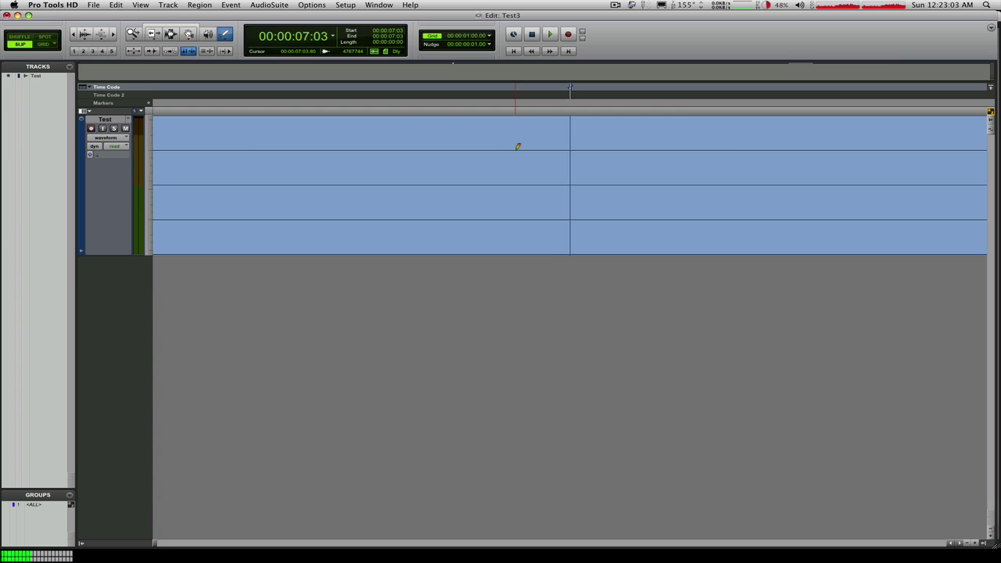
{"action": "mouse_move", "coordinate": [518, 148]}
{"action": "left_mouse_down"}
{"action": "mouse_move", "coordinate": [518, 129]}
{"action": "mouse_move", "coordinate": [522, 170]}
{"action": "mouse_move", "coordinate": [533, 150]}
{"action": "left_mouse_up"}
- Audition the hand-drawn wave cycle in the Test_01 region with the Scrubber tool
{"action": "left_click", "coordinate": [210, 36]}
{"action": "left_click_drag", "start_coordinate": [452, 172], "coordinate": [678, 172]}
{"action": "key", "text": "F5"}
{"action": "left_click", "coordinate": [540, 162]}
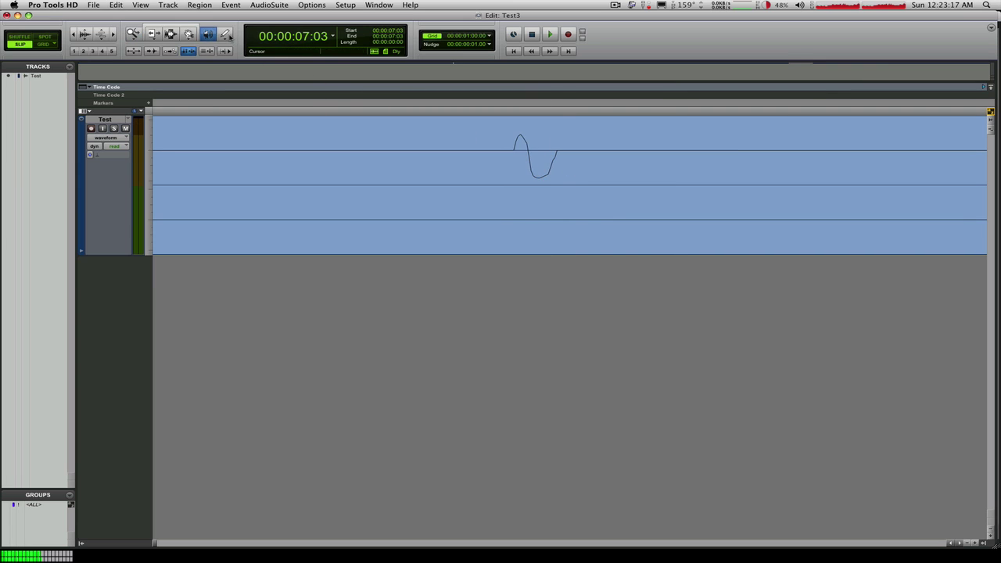
- Undo the pencil-drawn wave cycle in the Test_01 region
{"action": "left_click", "coordinate": [225, 34]}
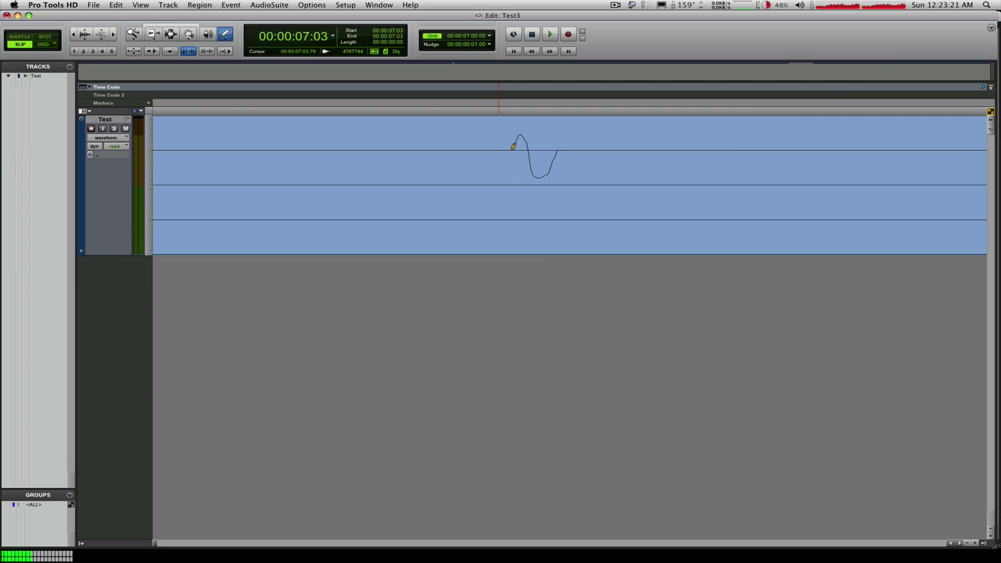
{"action": "key", "text": "super+z"}
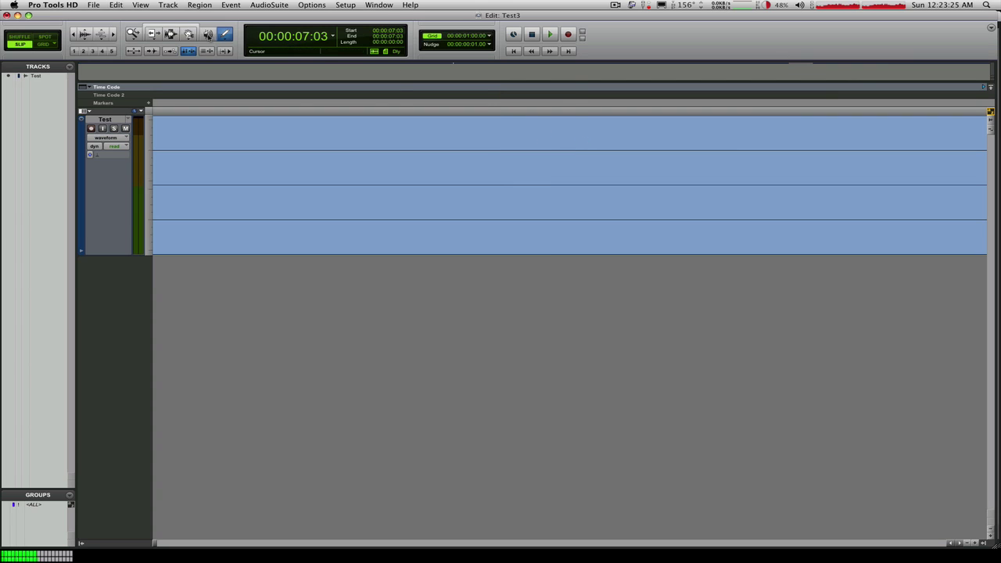
- Scrub forwards and backwards through the Test_01 region with the Scrubber tool
{"action": "left_click", "coordinate": [208, 33]}
{"action": "left_click_drag", "start_coordinate": [400, 176], "coordinate": [838, 176]}
{"action": "left_click_drag", "start_coordinate": [838, 87], "coordinate": [693, 88]}
{"action": "key", "text": "r"}
{"action": "key", "text": "r"}
{"action": "key", "text": "r"}
{"action": "key", "text": "r"}
{"action": "key", "text": "r"}
{"action": "key", "text": "r"}
{"action": "key", "text": "r"}
{"action": "key", "text": "r"}
{"action": "key", "text": "r"}
{"action": "key", "text": "r"}
{"action": "key", "text": "r"}
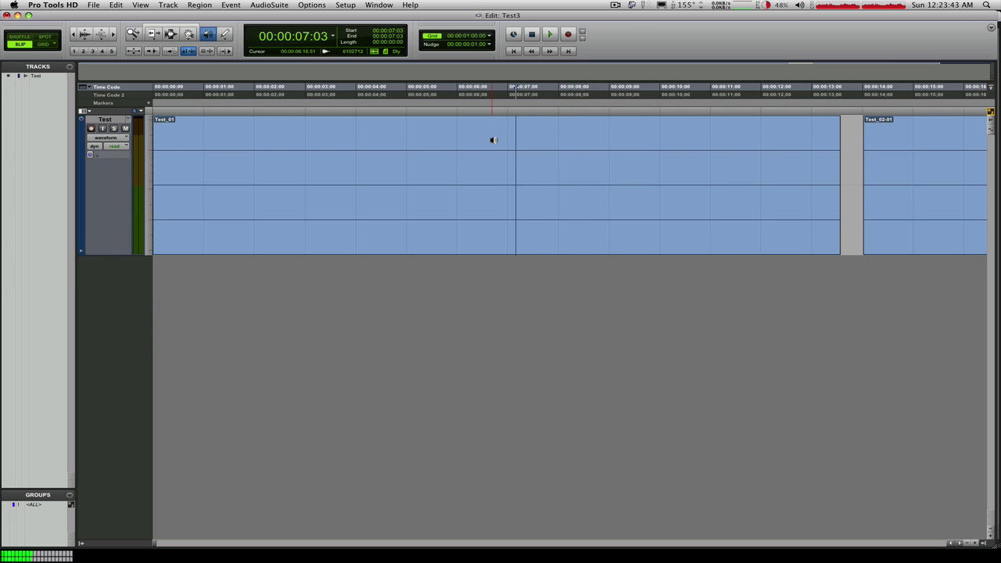
{"action": "key", "text": "r"}
{"action": "key", "text": "r"}
{"action": "key", "text": "F5"}
{"action": "left_click_drag", "start_coordinate": [413, 177], "coordinate": [152, 173]}
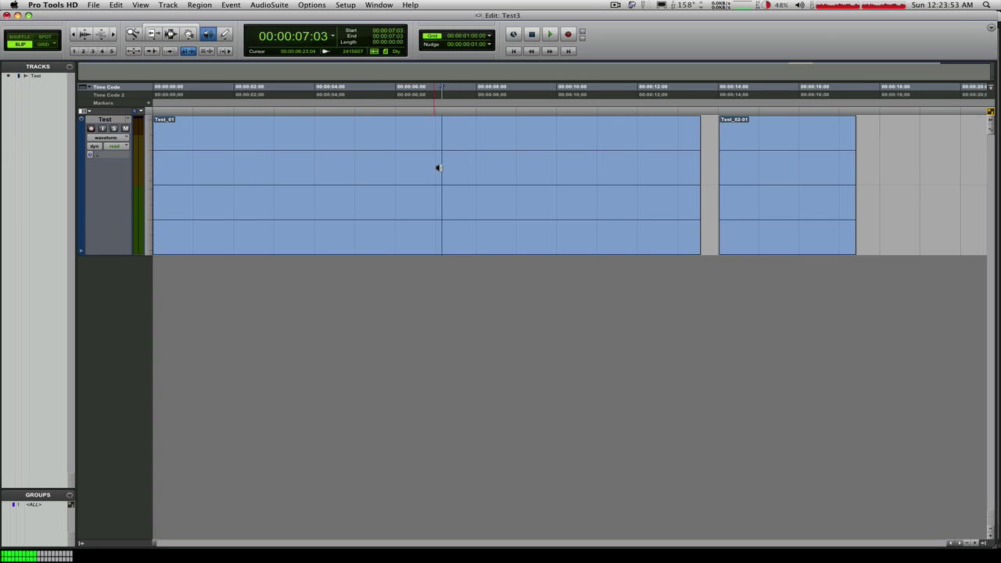
- Save and close the Test3 session and close the 1TB Storage #1 Finder window
{"action": "key", "text": "super+s"}
{"action": "key", "text": "super+shift+w"}
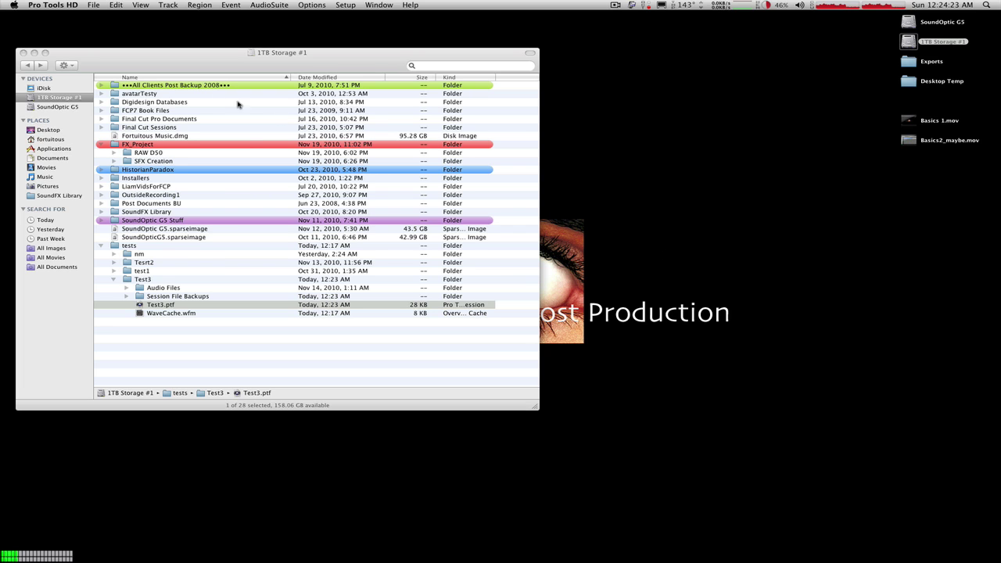
{"action": "left_click", "coordinate": [24, 52]}
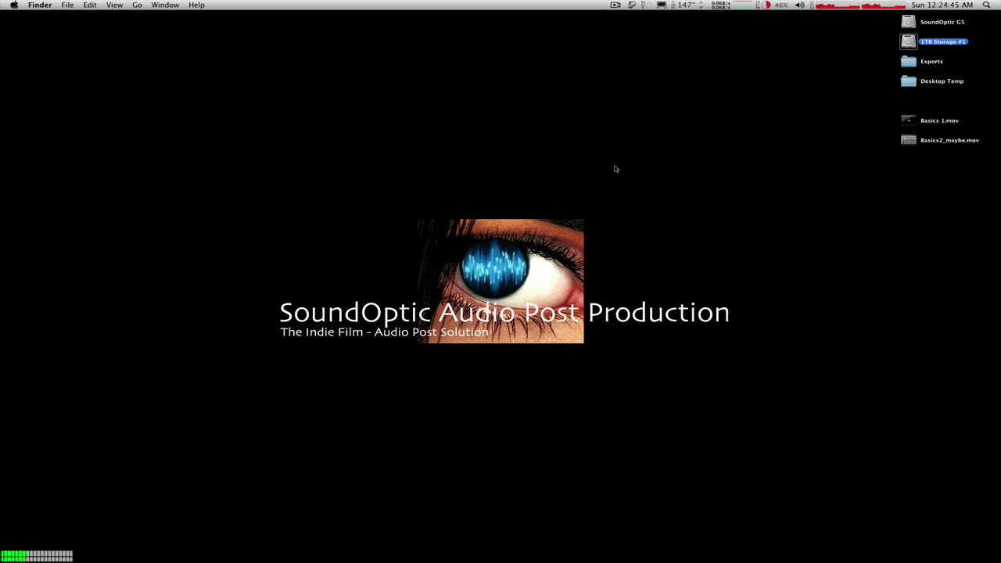
- Switch to Pro Tools and start a blank 24-bit, 48 kHz BWF (.WAV) session with the TZ 5120+Inserts I/O settings
{"action": "key", "text": "super+Tab"}
{"action": "key", "text": "super+Tab"}
{"action": "key", "text": "super+shift+Tab"}
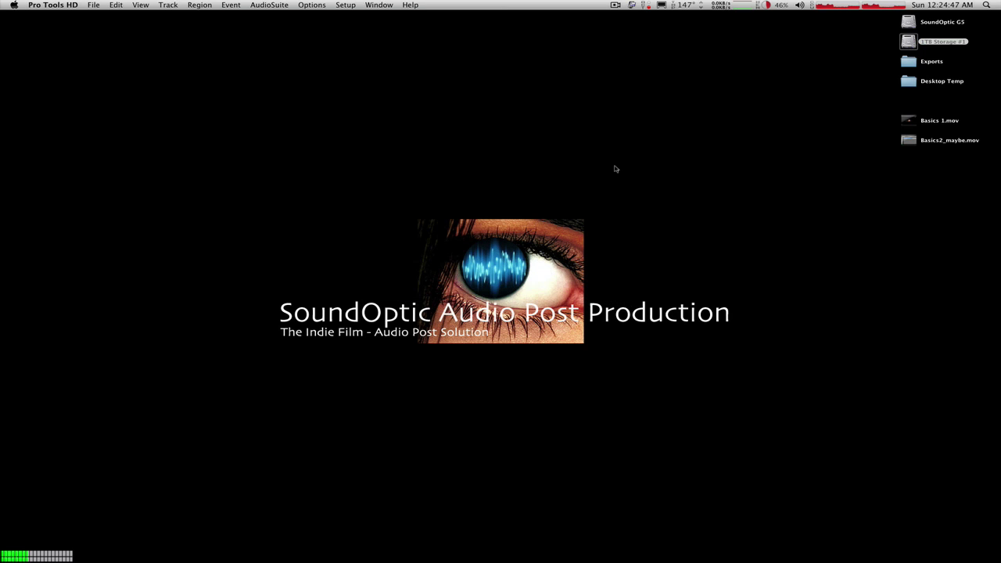
{"action": "key", "text": "super+n"}
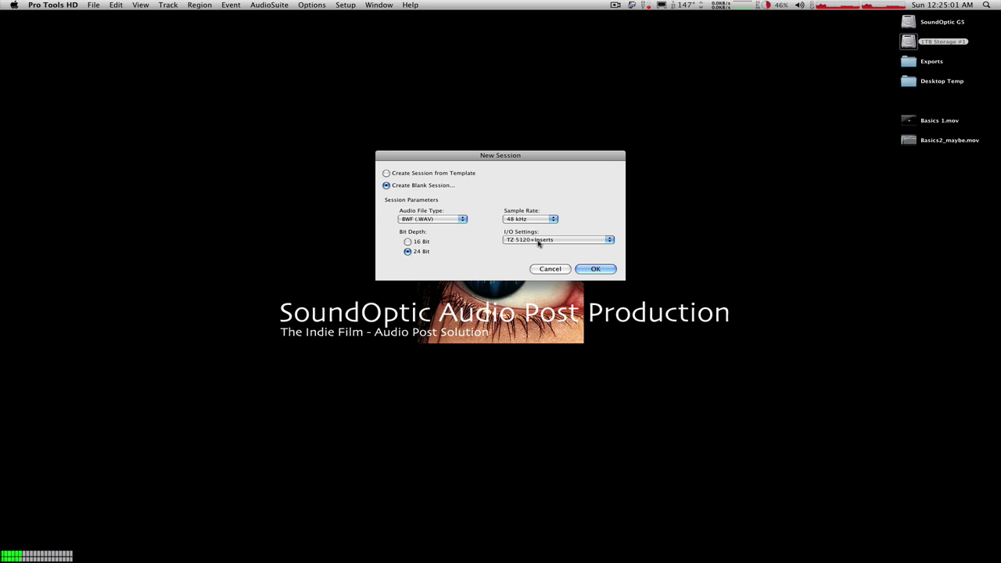
{"action": "left_click", "coordinate": [588, 269]}
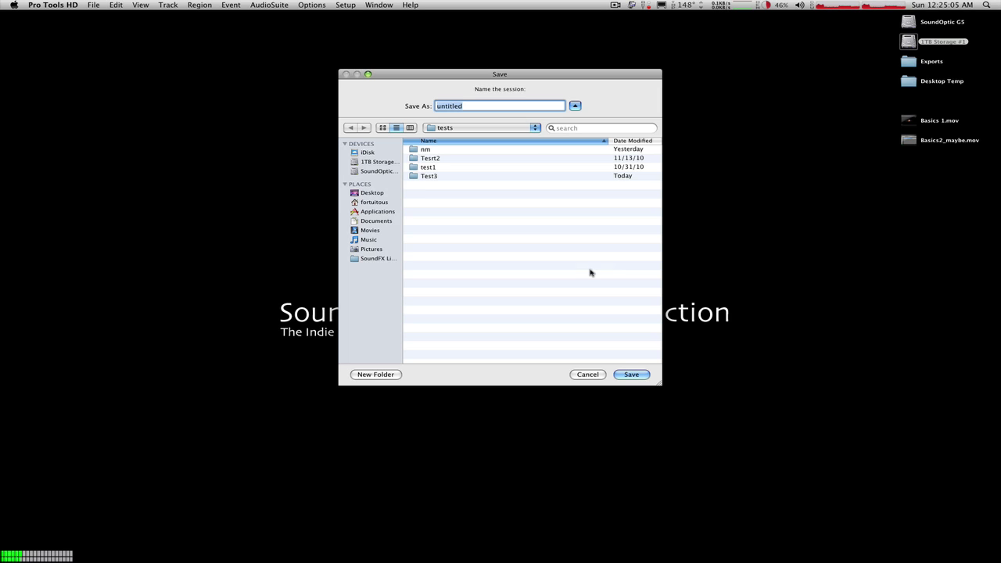
- Name the new session Avatar and save it in the tests folder
{"action": "type", "text": "Avatar"}
{"action": "left_click", "coordinate": [496, 129]}
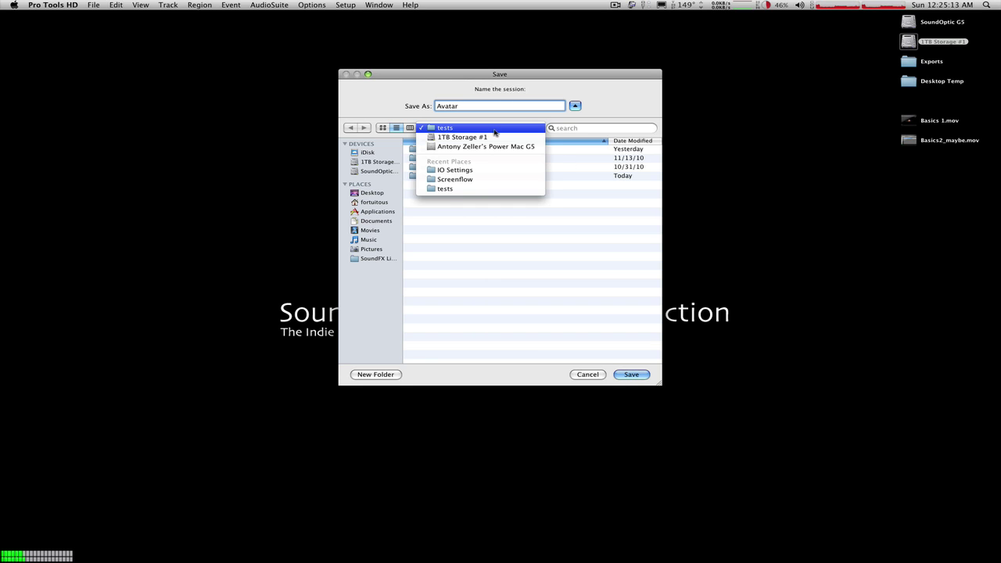
{"action": "left_click", "coordinate": [409, 113]}
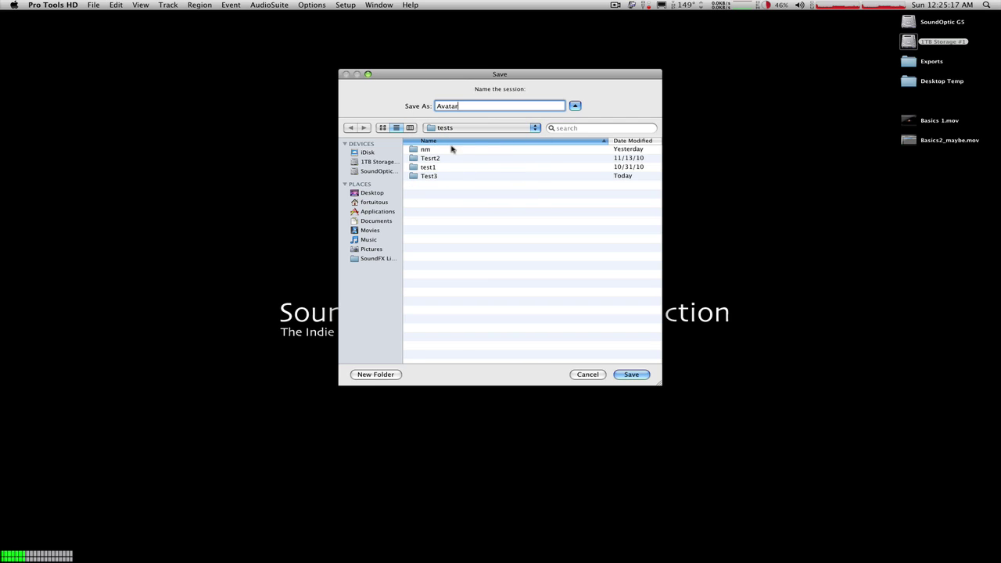
{"action": "left_click", "coordinate": [636, 375]}
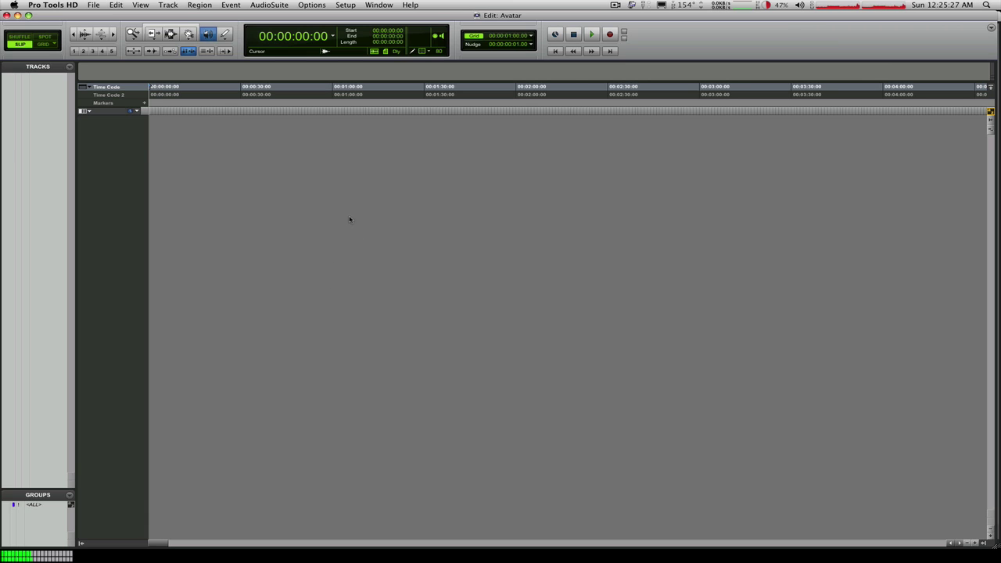
- Check the folder path of the Avatar session from its Edit window title
{"action": "left_click", "coordinate": [513, 17], "text": "super"}
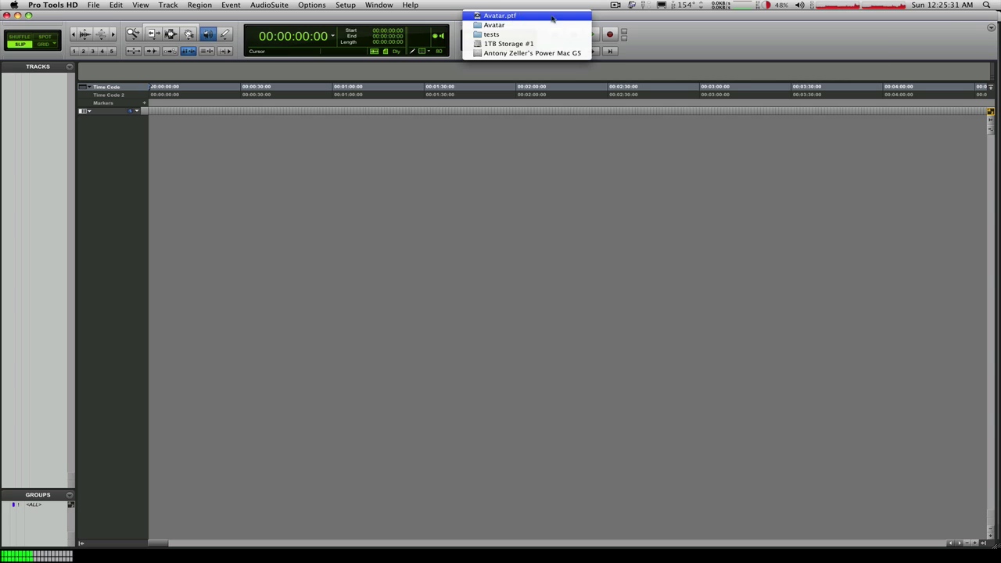
{"action": "left_click", "coordinate": [617, 32]}
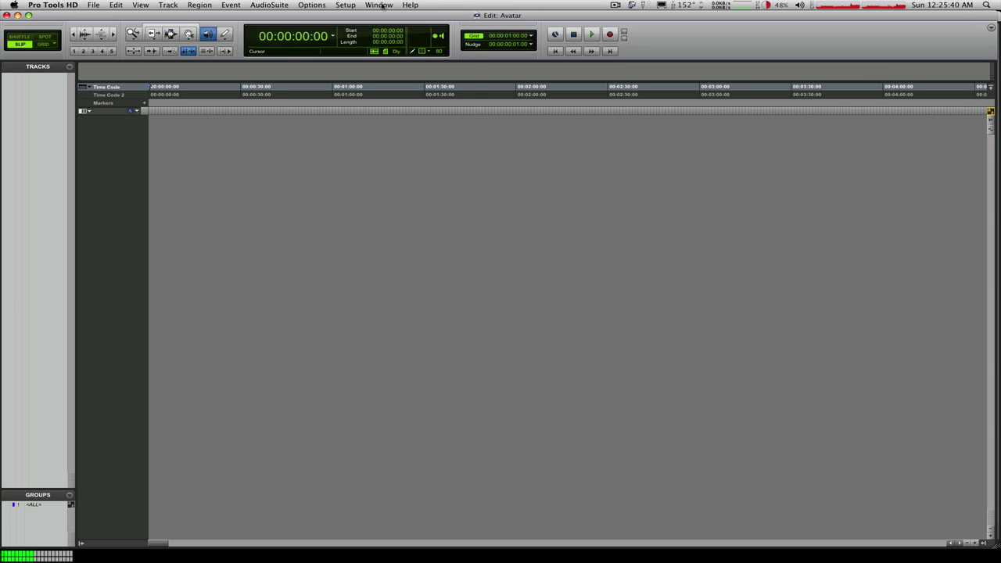
- Review the main input and output assignments of the 192 I/O in Hardware Setup
{"action": "left_click", "coordinate": [352, 5]}
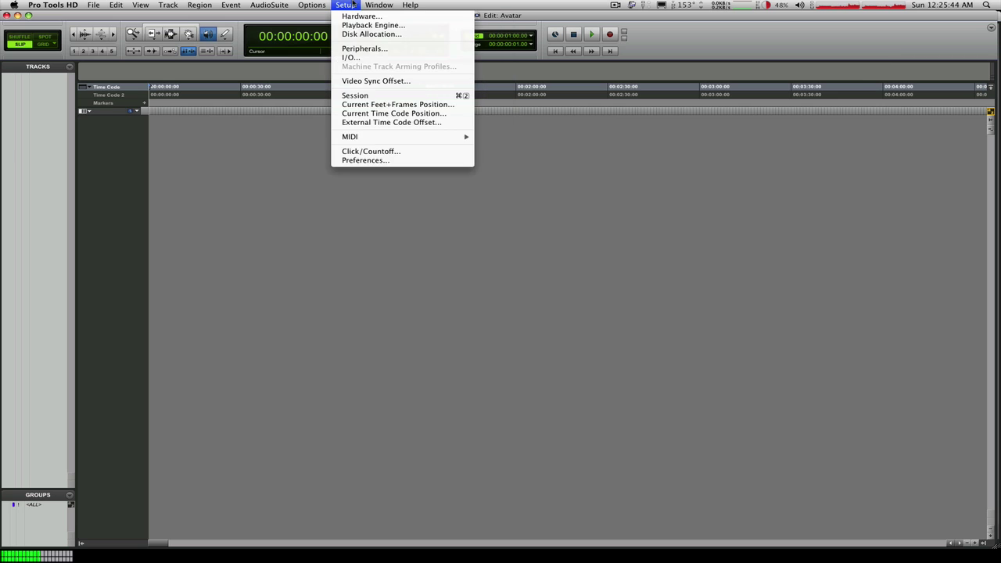
{"action": "left_click", "coordinate": [362, 16]}
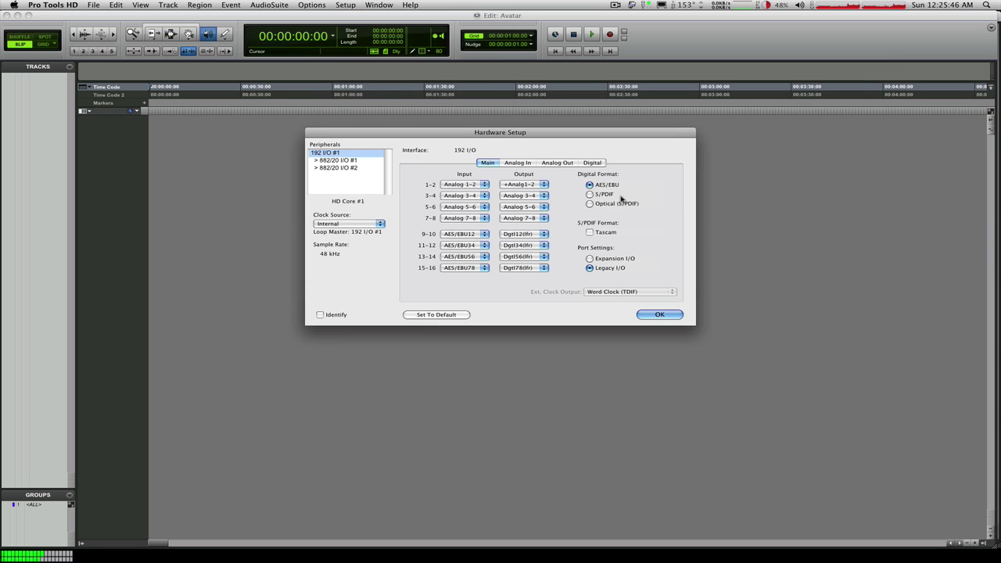
{"action": "left_click_drag", "start_coordinate": [528, 135], "coordinate": [542, 187]}
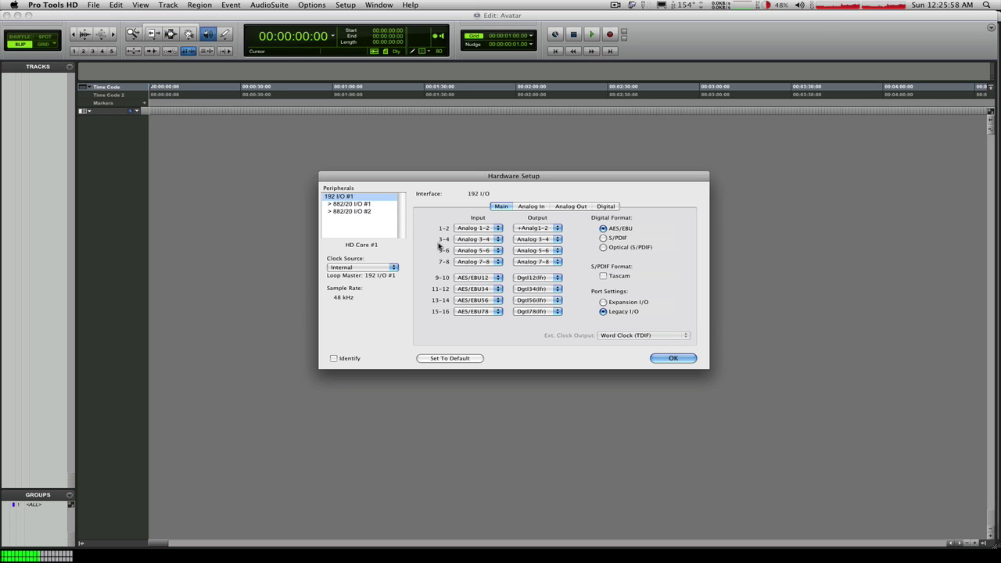
{"action": "left_click", "coordinate": [678, 358]}
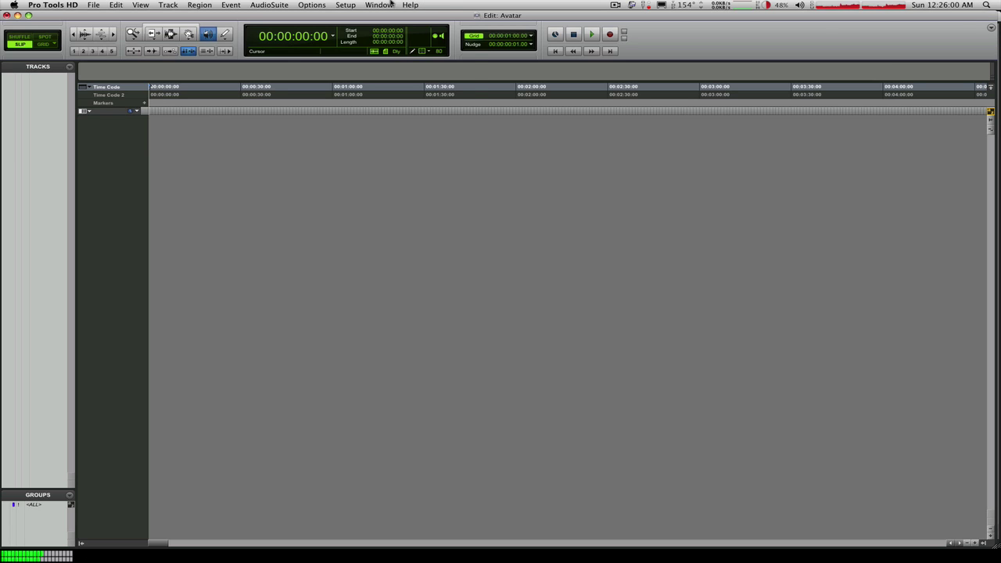
- Review the output and input path assignments in I/O Setup
{"action": "left_click", "coordinate": [345, 4]}
{"action": "left_click", "coordinate": [367, 57]}
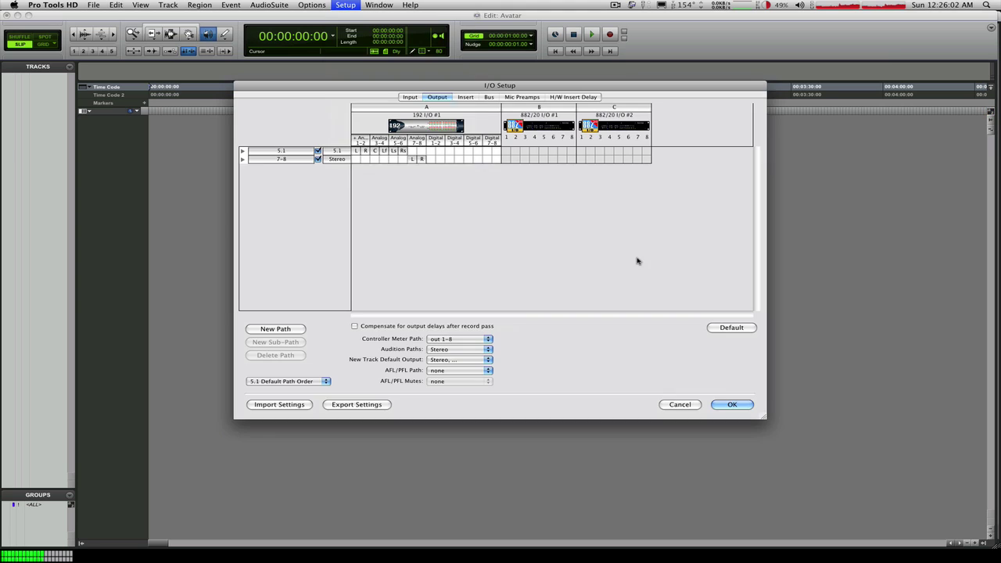
{"action": "left_click", "coordinate": [406, 97]}
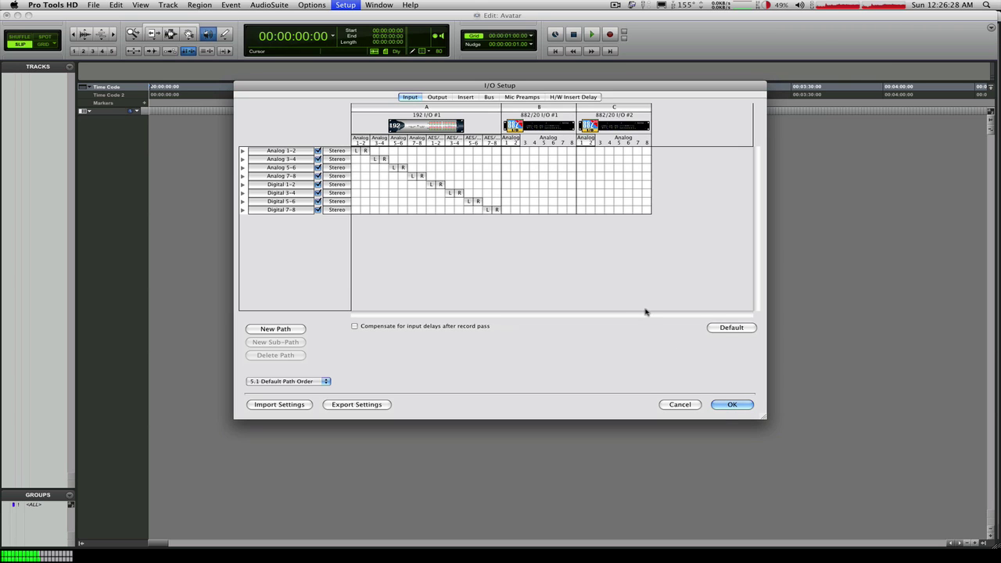
{"action": "left_click", "coordinate": [729, 405]}
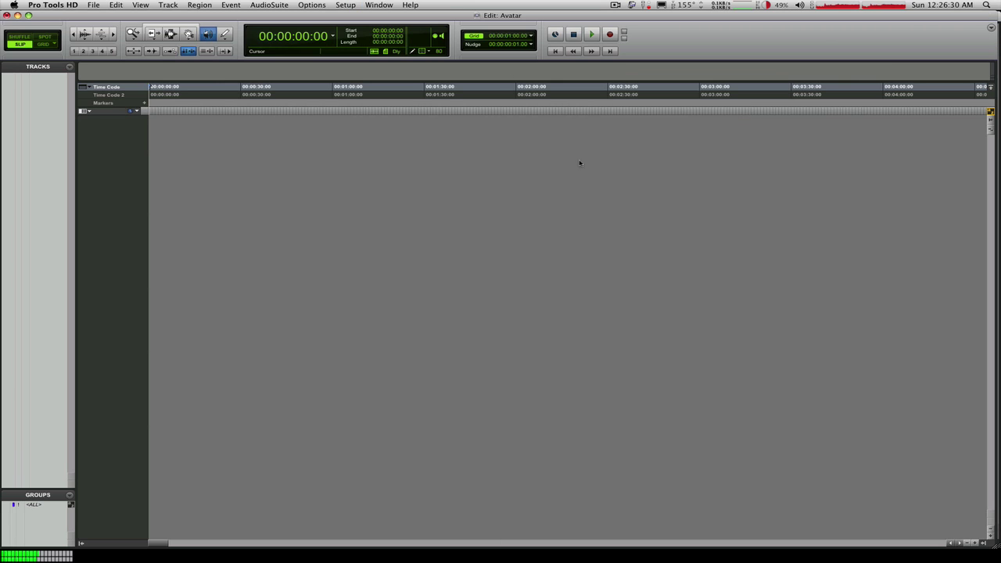
- Examine the input source options for channels 1–2 and 9–10 of the 192 I/O in Hardware Setup
{"action": "left_click", "coordinate": [356, 4]}
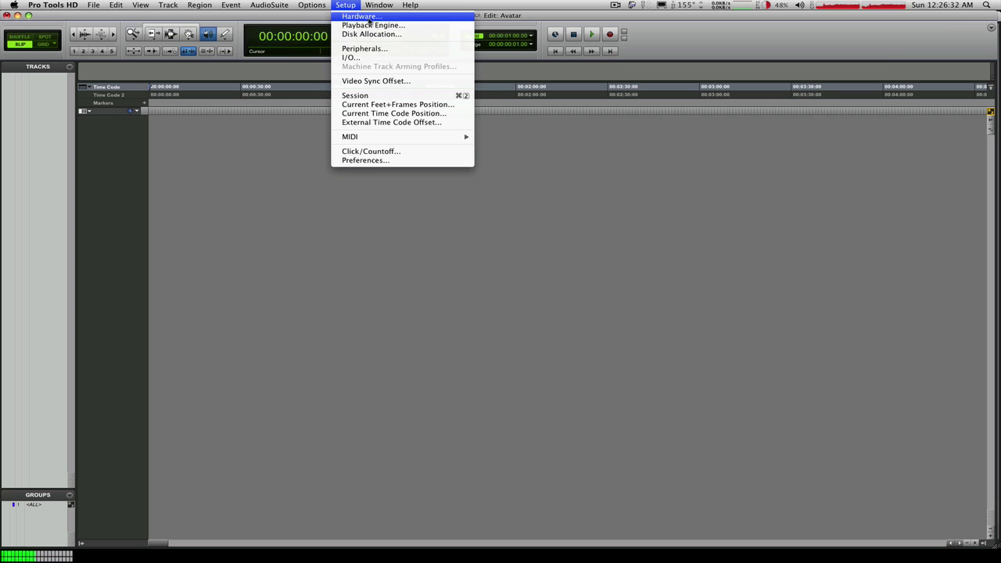
{"action": "left_click", "coordinate": [371, 17]}
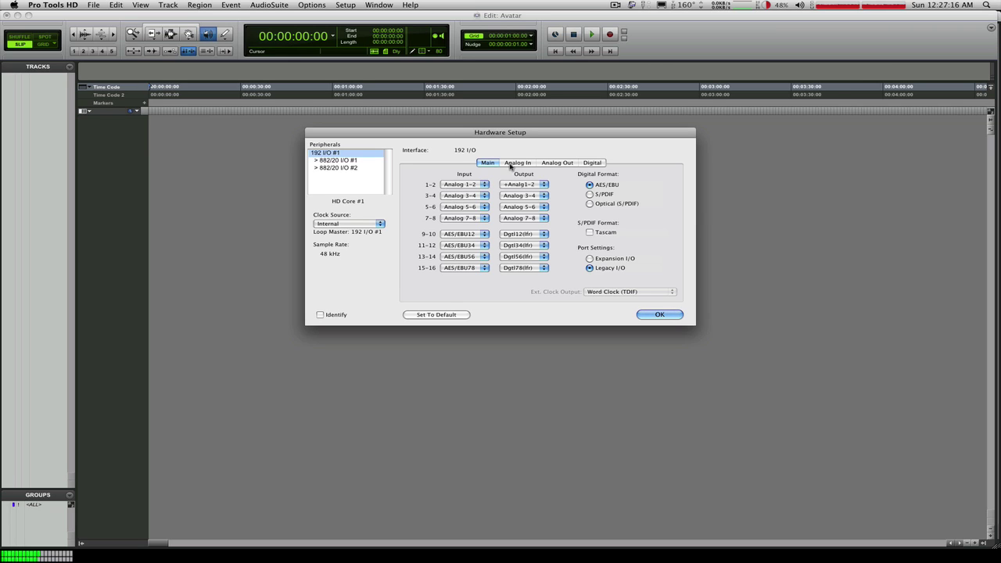
{"action": "left_click", "coordinate": [454, 185]}
{"action": "left_click", "coordinate": [416, 190]}
{"action": "left_click", "coordinate": [455, 236]}
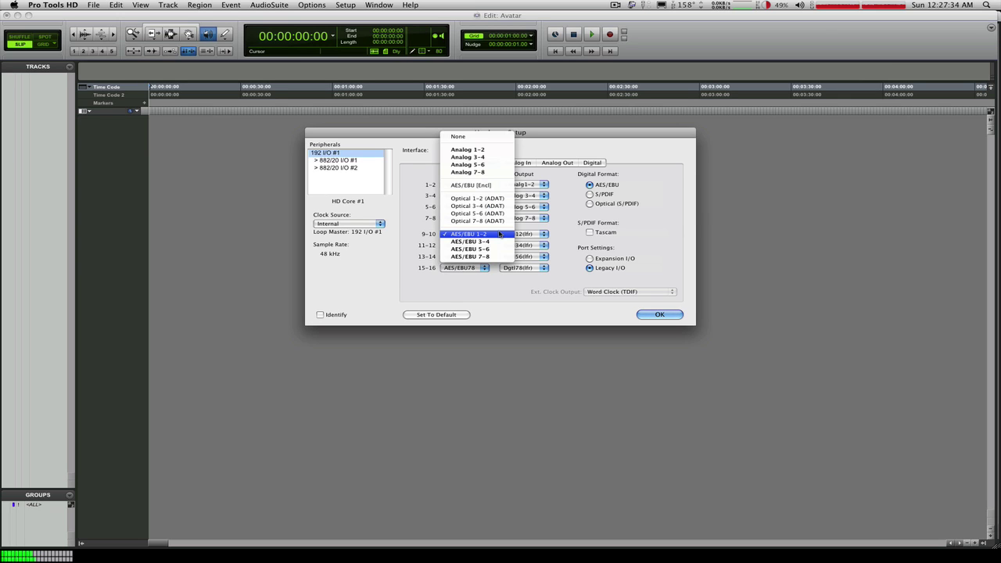
{"action": "left_click", "coordinate": [499, 234]}
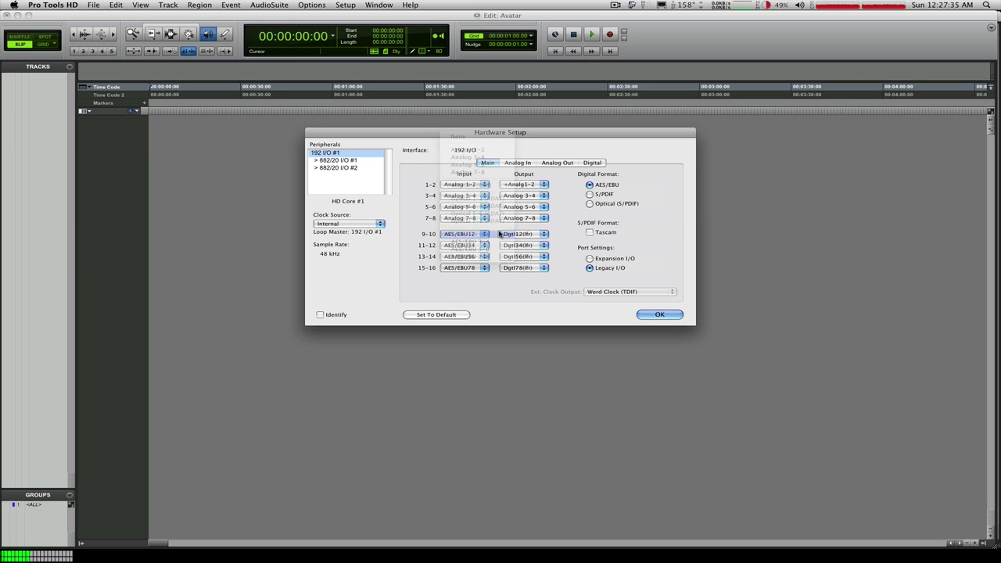
{"action": "left_click", "coordinate": [478, 236]}
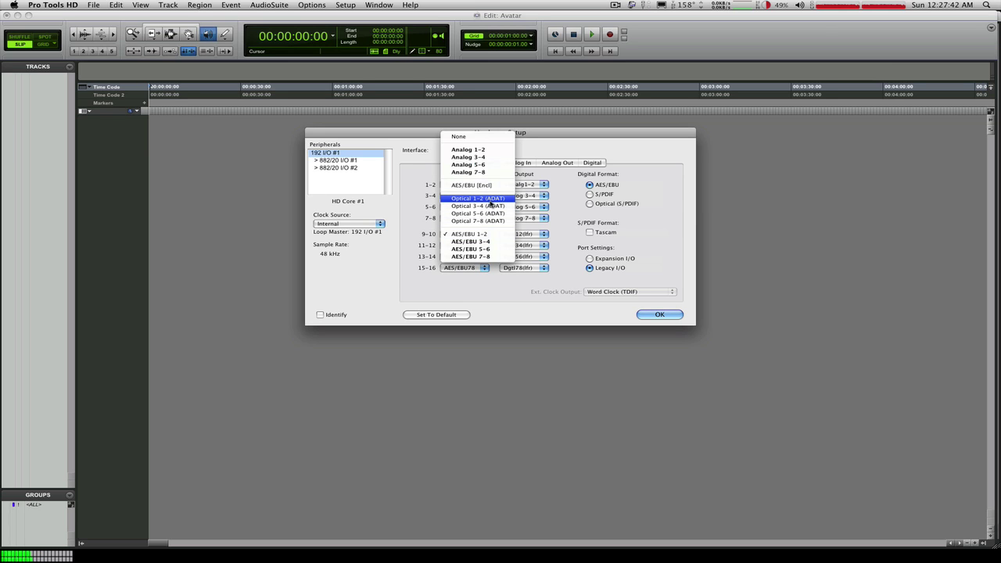
{"action": "left_click", "coordinate": [480, 273]}
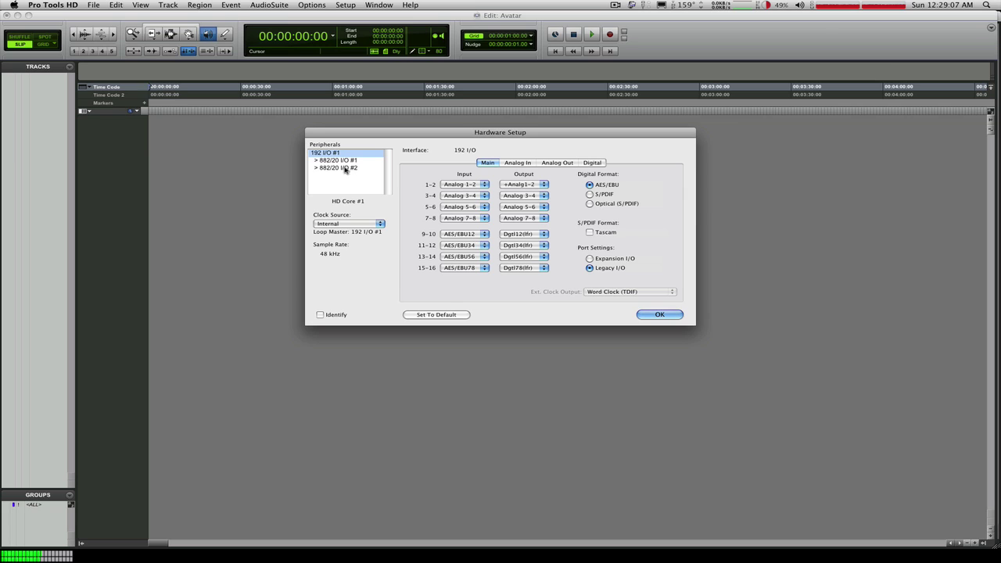
- Try to select Legacy I/O as the port setting for the 192 I/O
{"action": "left_click", "coordinate": [590, 268]}
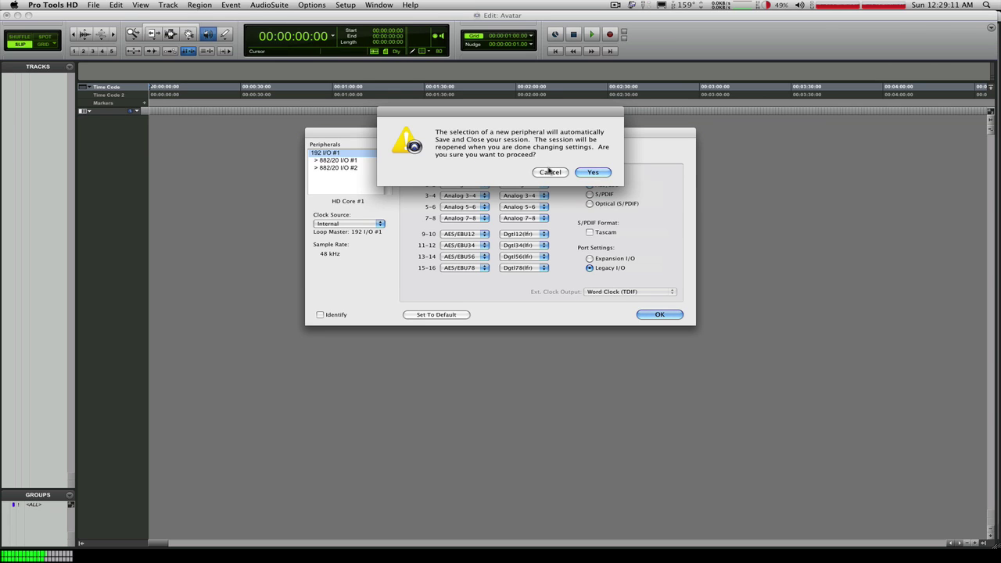
{"action": "left_click", "coordinate": [550, 173]}
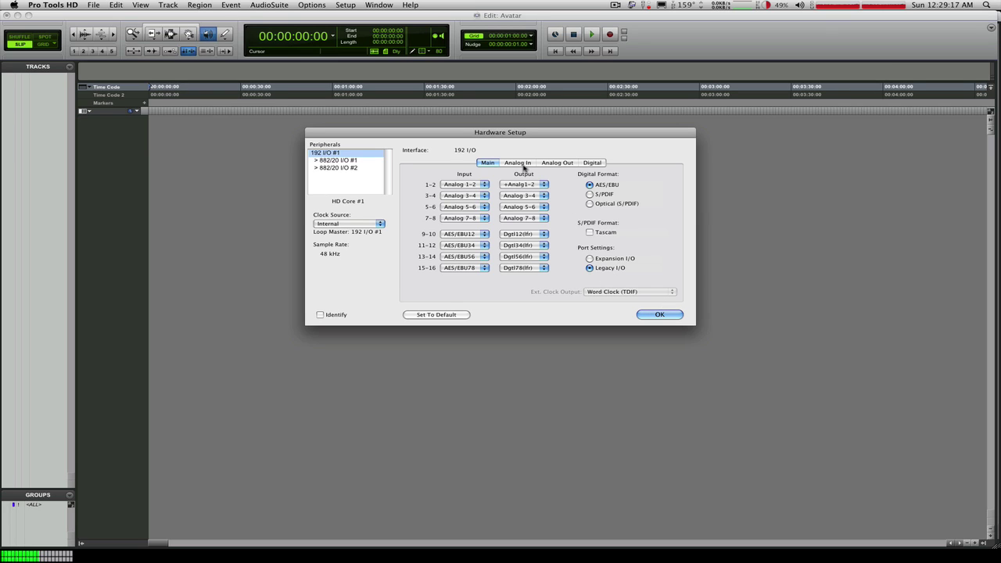
- Try Soft Clip on analog input channels 1 to 3 of the 192 I/O and clear it again
{"action": "left_click", "coordinate": [519, 163]}
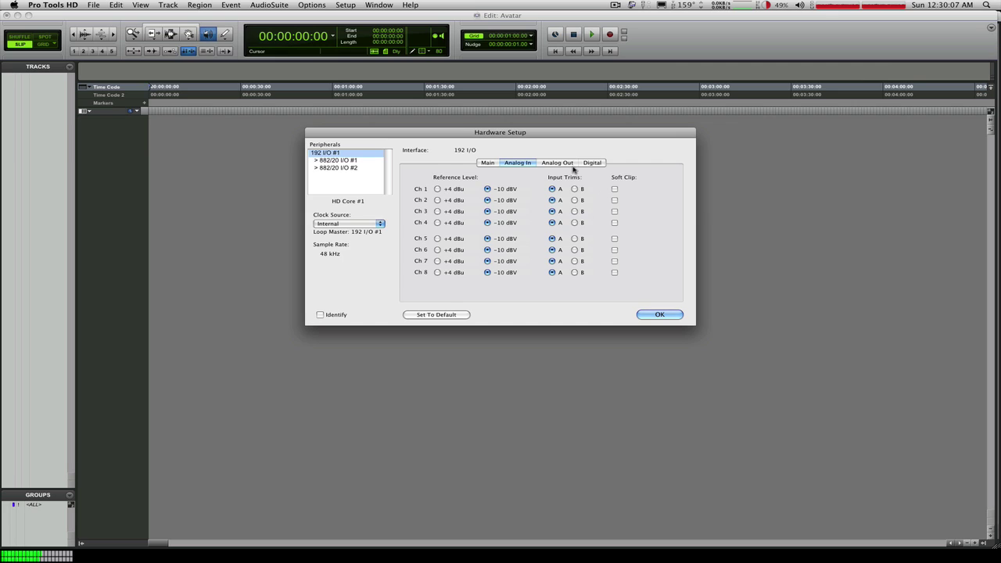
{"action": "left_click", "coordinate": [615, 189]}
{"action": "left_click", "coordinate": [615, 200]}
{"action": "left_click", "coordinate": [615, 211]}
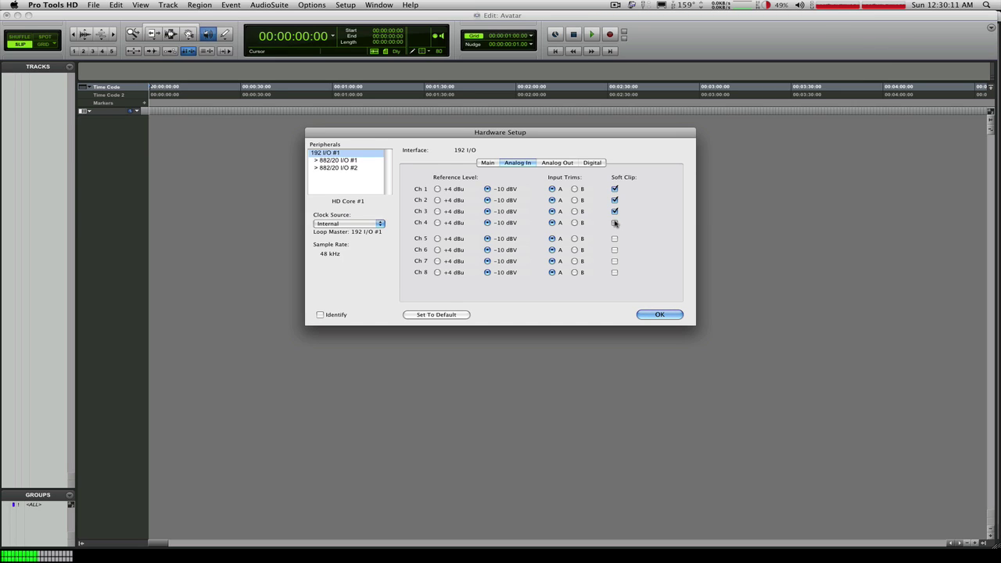
{"action": "left_click", "coordinate": [615, 212]}
{"action": "left_click", "coordinate": [615, 200]}
{"action": "left_click", "coordinate": [615, 190]}
{"action": "left_click", "coordinate": [615, 190]}
{"action": "left_click", "coordinate": [615, 200]}
{"action": "left_click", "coordinate": [615, 200]}
{"action": "left_click", "coordinate": [615, 190]}
{"action": "left_click", "coordinate": [615, 190]}
{"action": "left_click", "coordinate": [615, 189]}
{"action": "left_click", "coordinate": [615, 190]}
{"action": "left_click", "coordinate": [615, 190]}
- Try Sample Rate Conversion on the 192 I/O's digital channel pairs, clear it again, and close Hardware Setup
{"action": "left_click", "coordinate": [568, 163]}
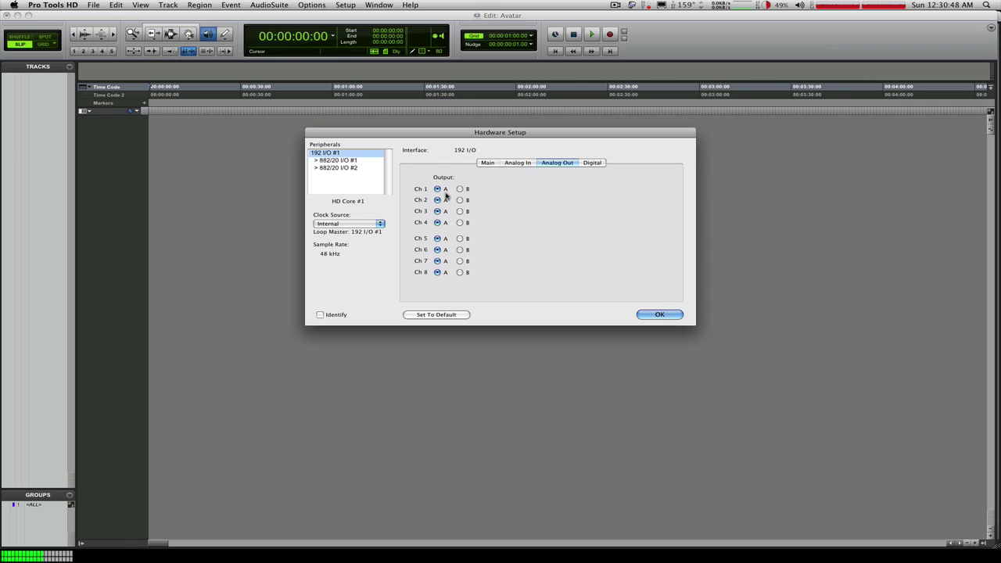
{"action": "left_click", "coordinate": [591, 163]}
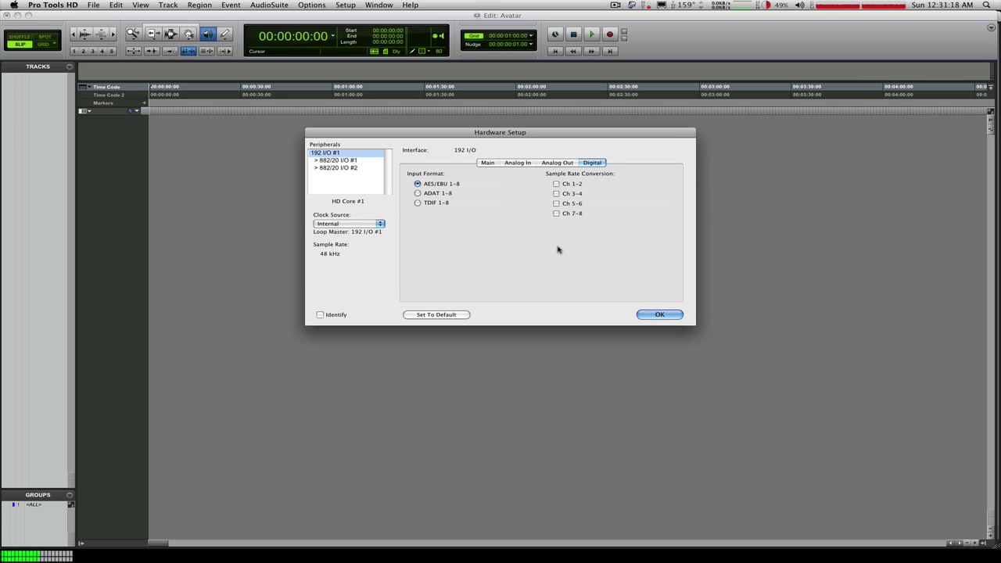
{"action": "left_click", "coordinate": [557, 193]}
{"action": "left_click", "coordinate": [557, 204]}
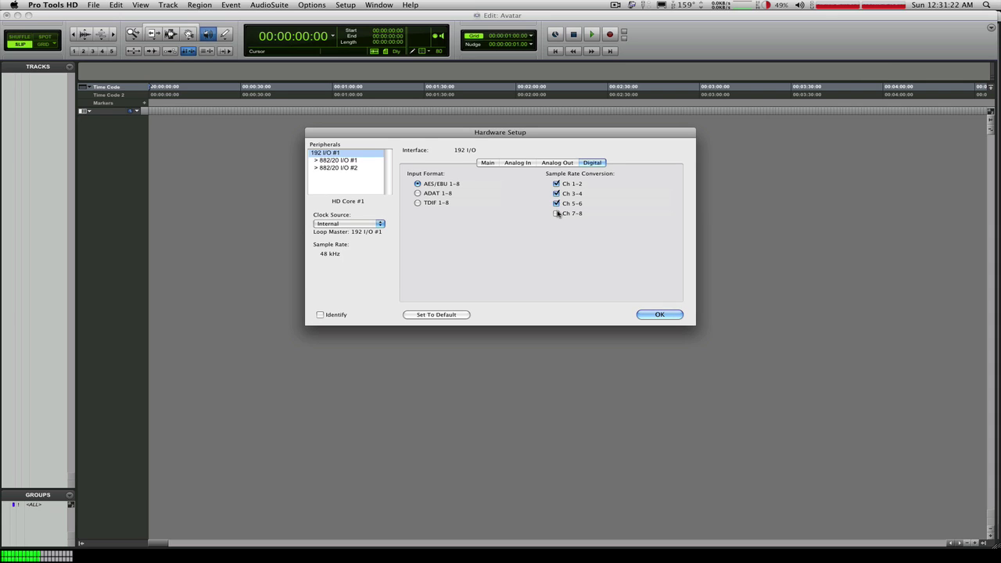
{"action": "left_click", "coordinate": [556, 213]}
{"action": "left_click", "coordinate": [556, 203]}
{"action": "left_click", "coordinate": [557, 193]}
{"action": "left_click", "coordinate": [557, 184]}
{"action": "key", "text": "a"}
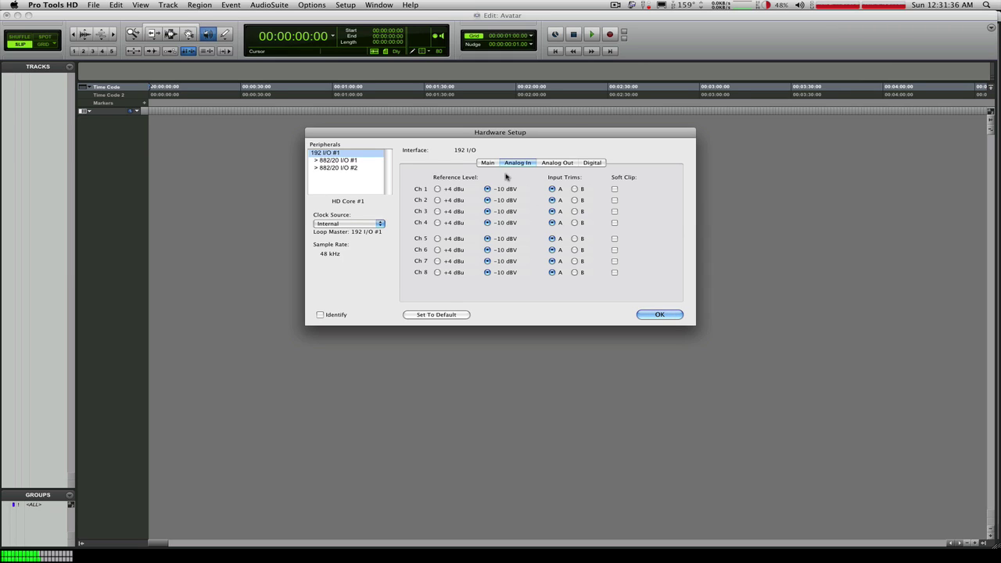
{"action": "left_click", "coordinate": [649, 314]}
- Examine in I/O Setup the physical input options for the 192 I/O's Analog 7–8 and AES/EBU 7–8 columns
{"action": "left_click", "coordinate": [345, 5]}
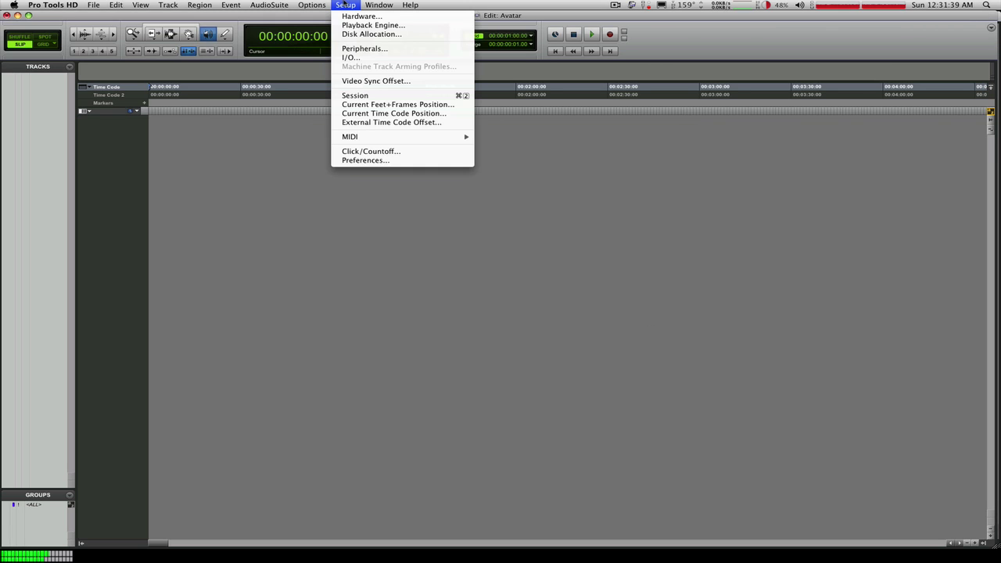
{"action": "left_click", "coordinate": [386, 57]}
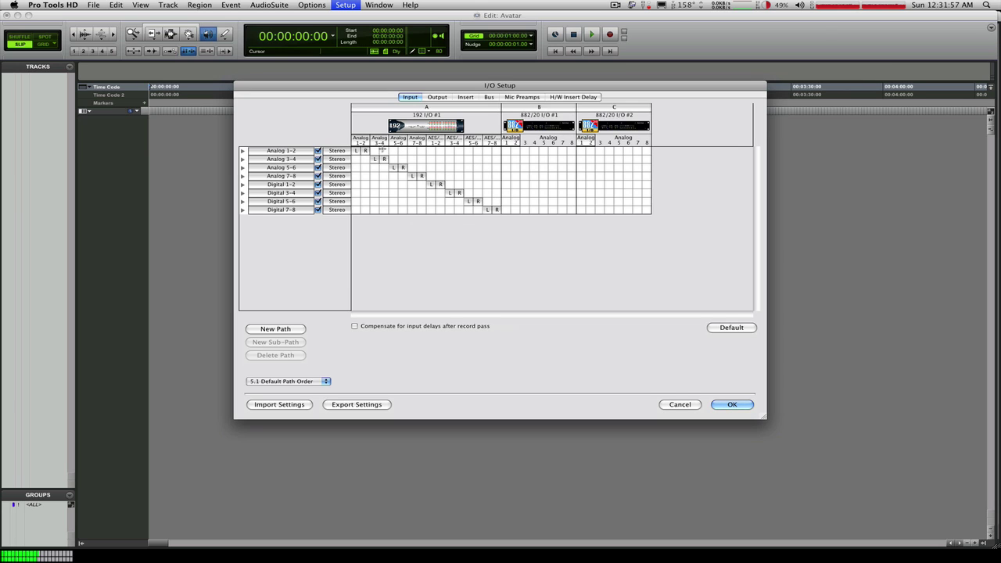
{"action": "left_click", "coordinate": [358, 143]}
{"action": "left_click", "coordinate": [334, 142]}
{"action": "left_click", "coordinate": [415, 144]}
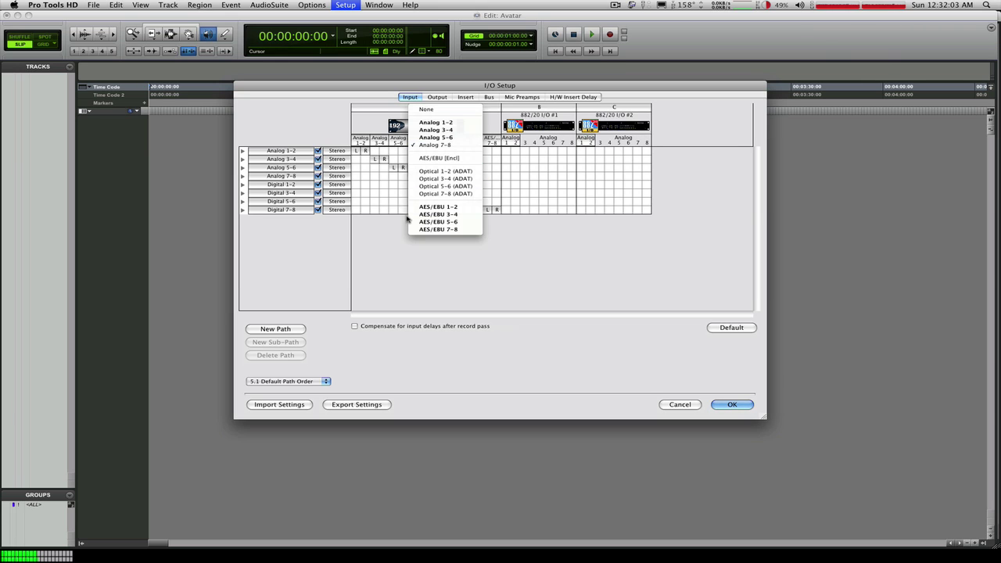
{"action": "left_click", "coordinate": [406, 262]}
{"action": "left_click", "coordinate": [422, 142]}
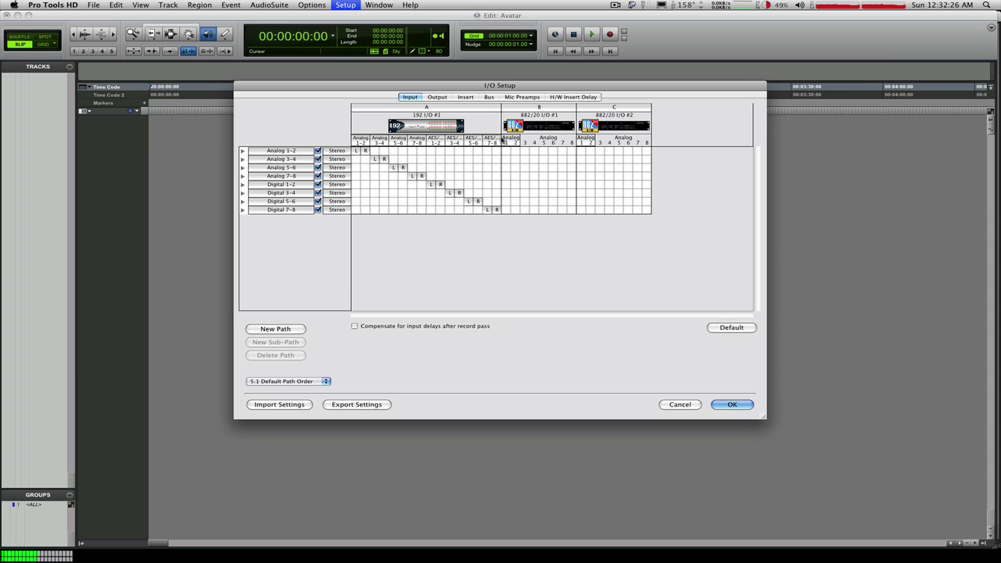
{"action": "left_click", "coordinate": [494, 140]}
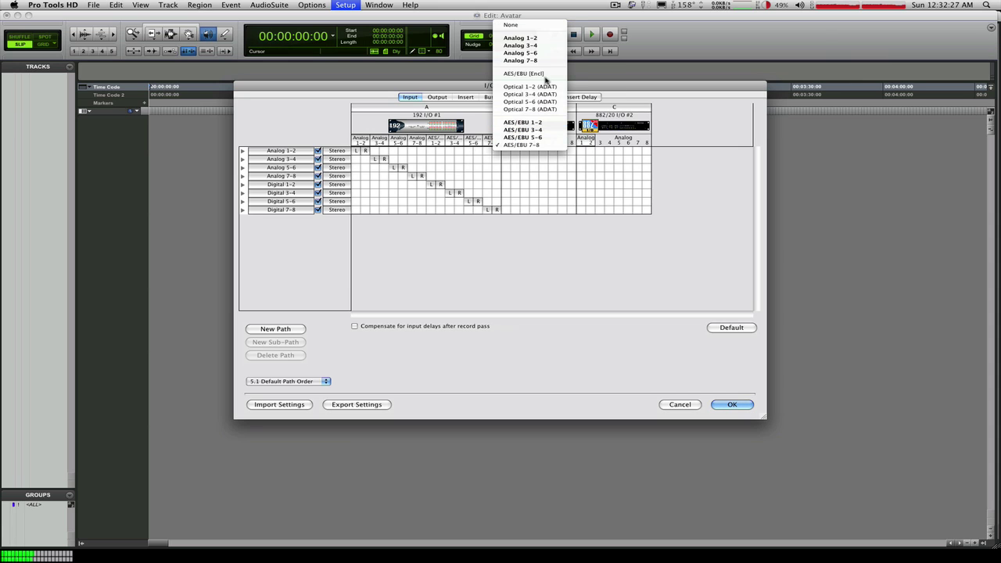
{"action": "left_click", "coordinate": [501, 264]}
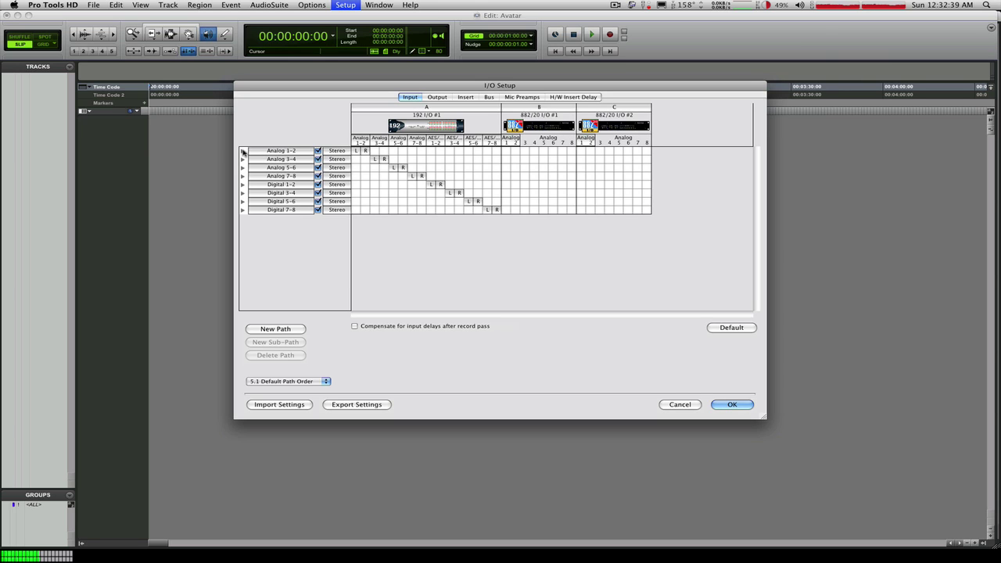
- Examine the mono sub-paths under the Analog 1–2 input path
{"action": "left_click", "coordinate": [301, 151]}
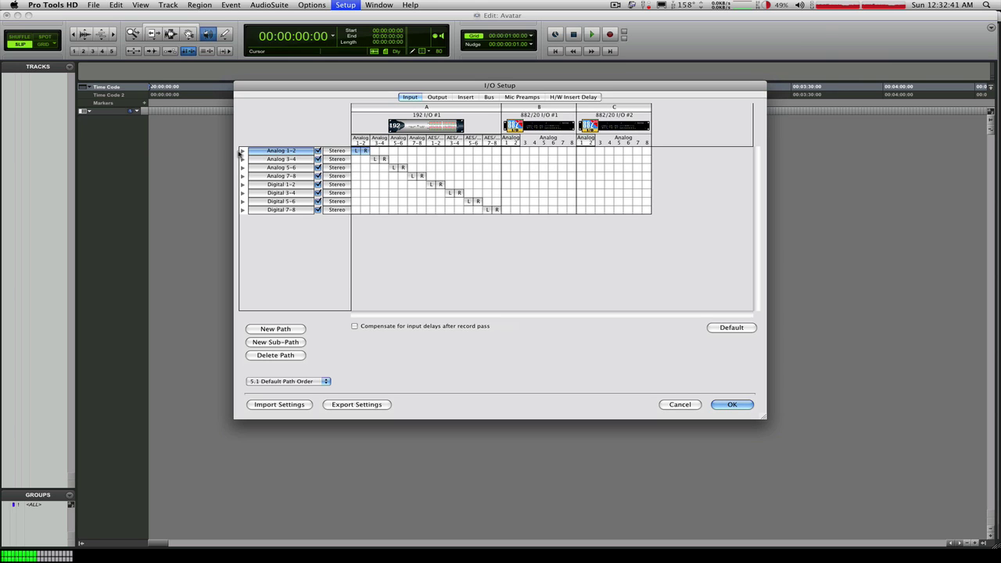
{"action": "left_click", "coordinate": [242, 151]}
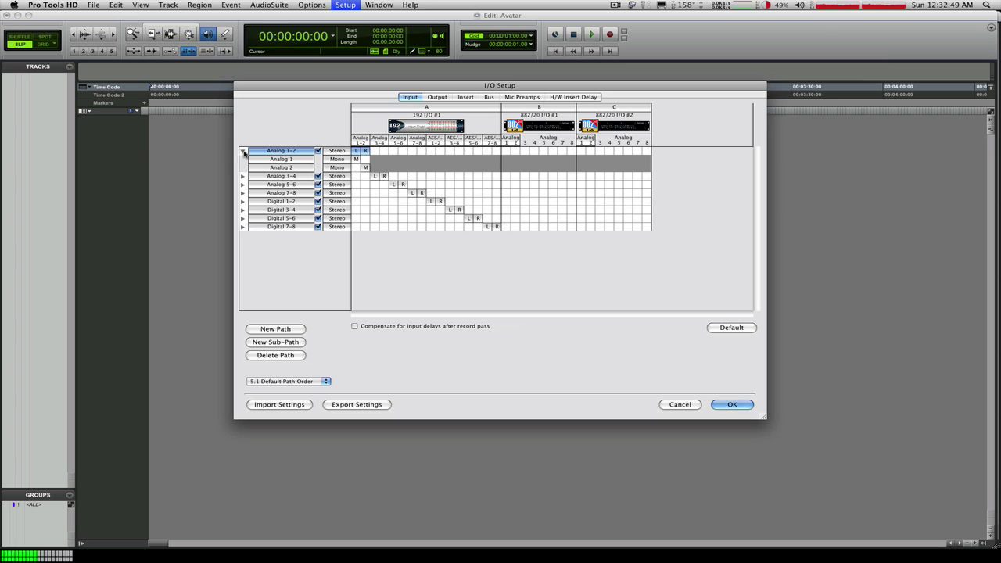
{"action": "left_click", "coordinate": [244, 151]}
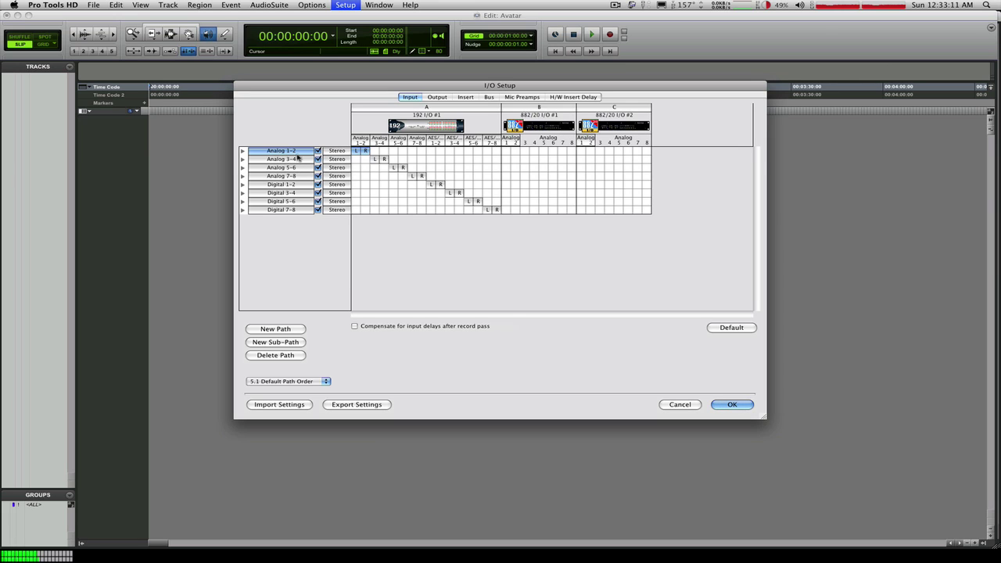
- Review the sub-paths of the 5.1 and 7–8 output paths in I/O Setup
{"action": "left_click", "coordinate": [429, 96]}
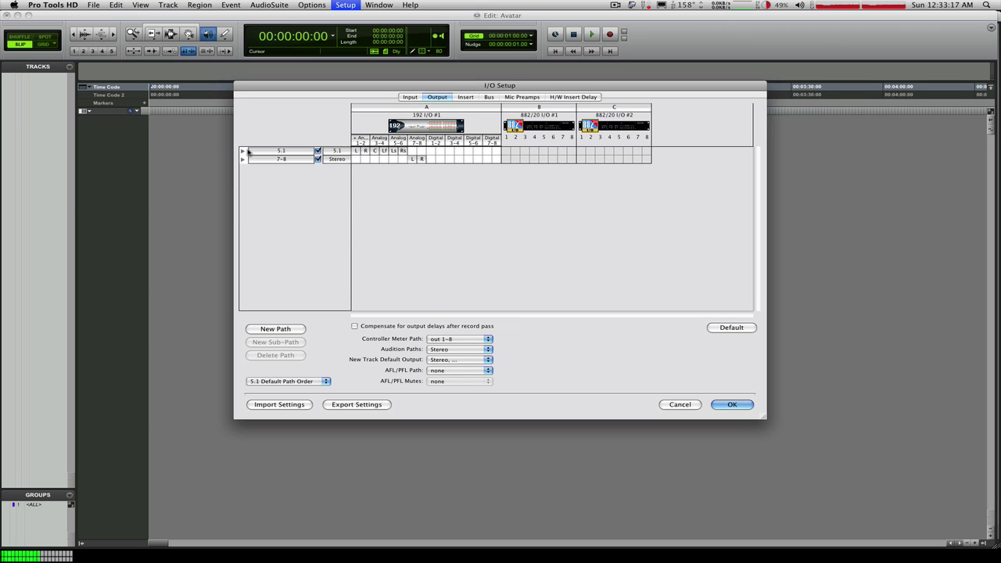
{"action": "left_click", "coordinate": [243, 151]}
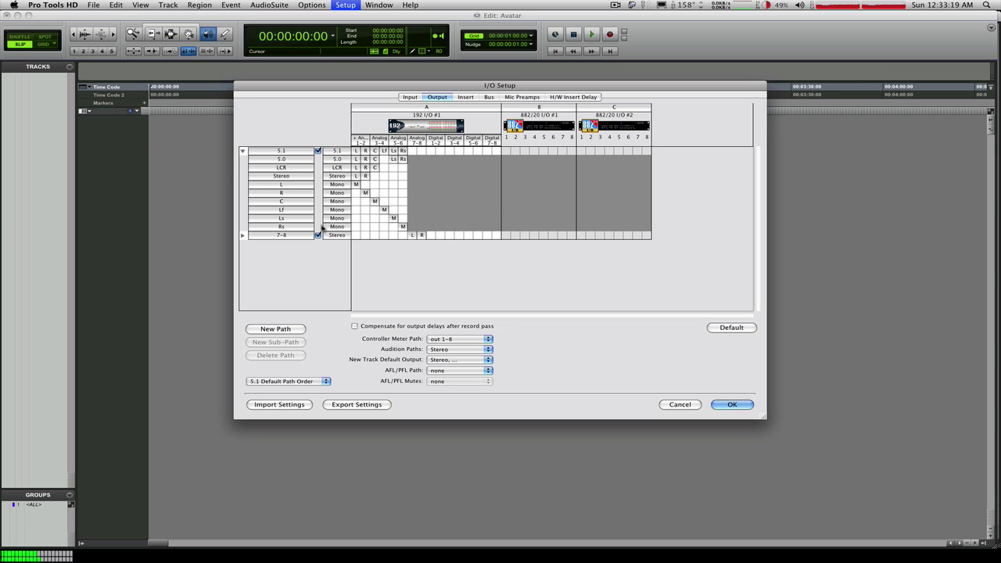
{"action": "left_click", "coordinate": [242, 151]}
{"action": "left_click", "coordinate": [243, 159]}
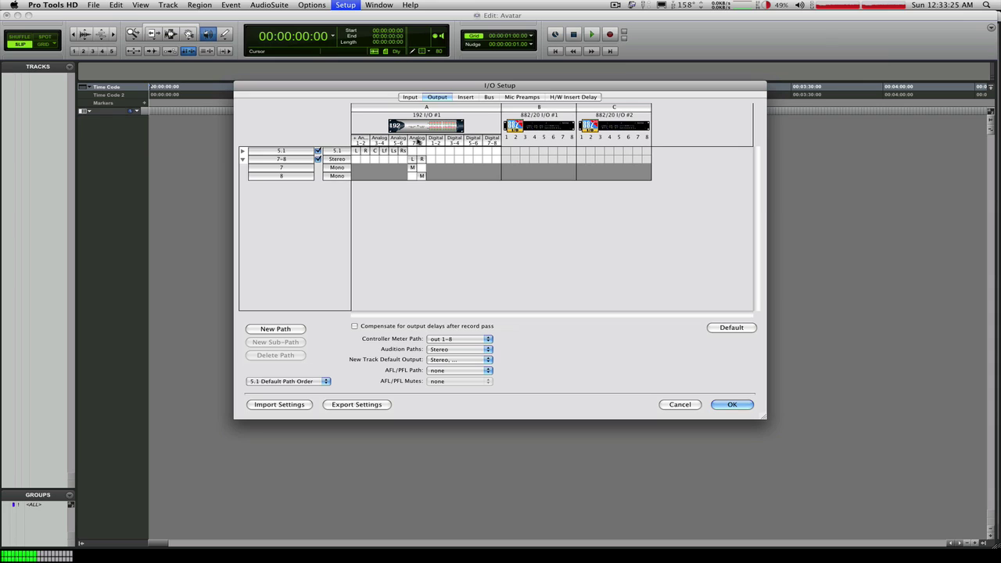
{"action": "left_click", "coordinate": [243, 159]}
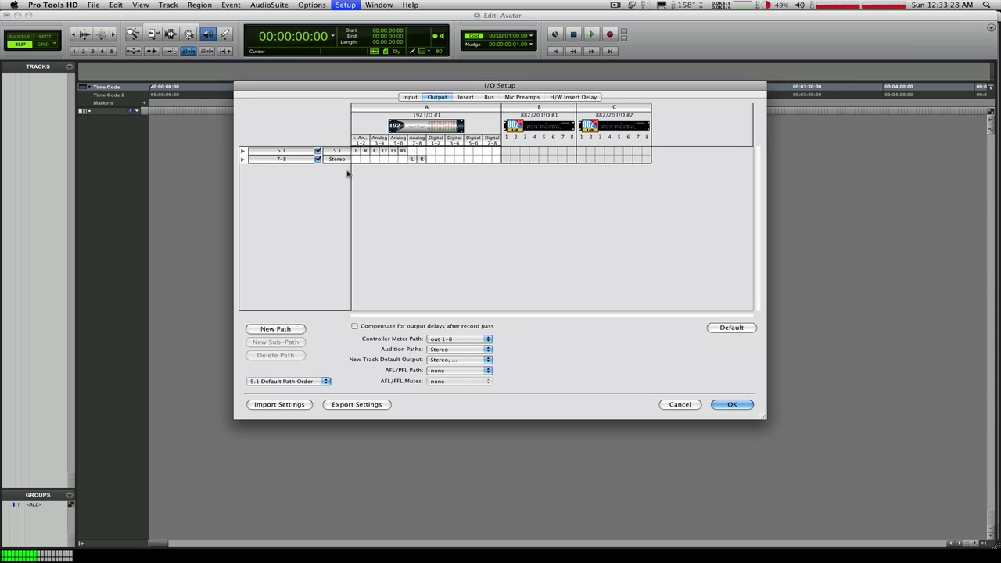
- Review the insert paths and the full bus list, and leave I/O Setup without saving changes
{"action": "left_click", "coordinate": [466, 97]}
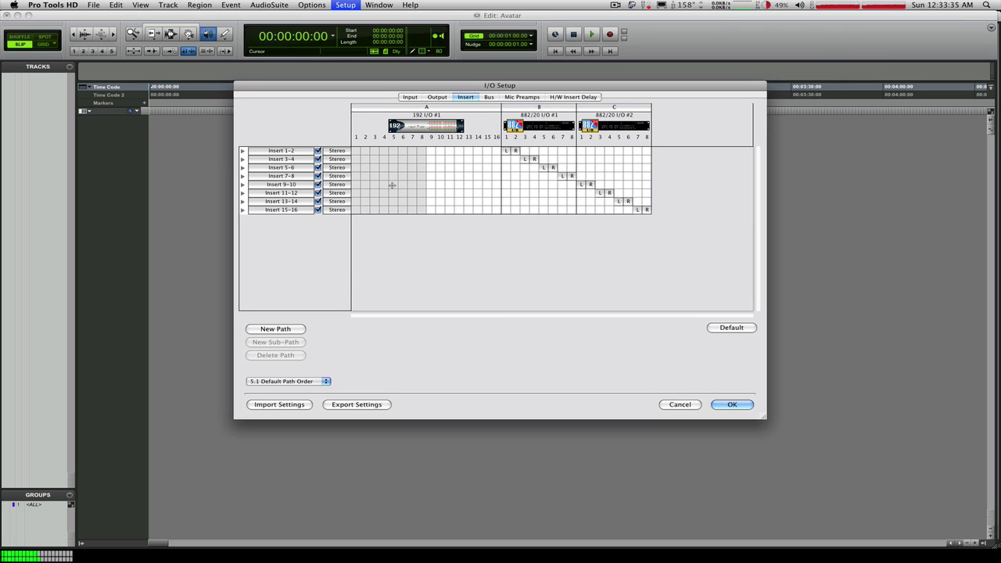
{"action": "left_click", "coordinate": [491, 99]}
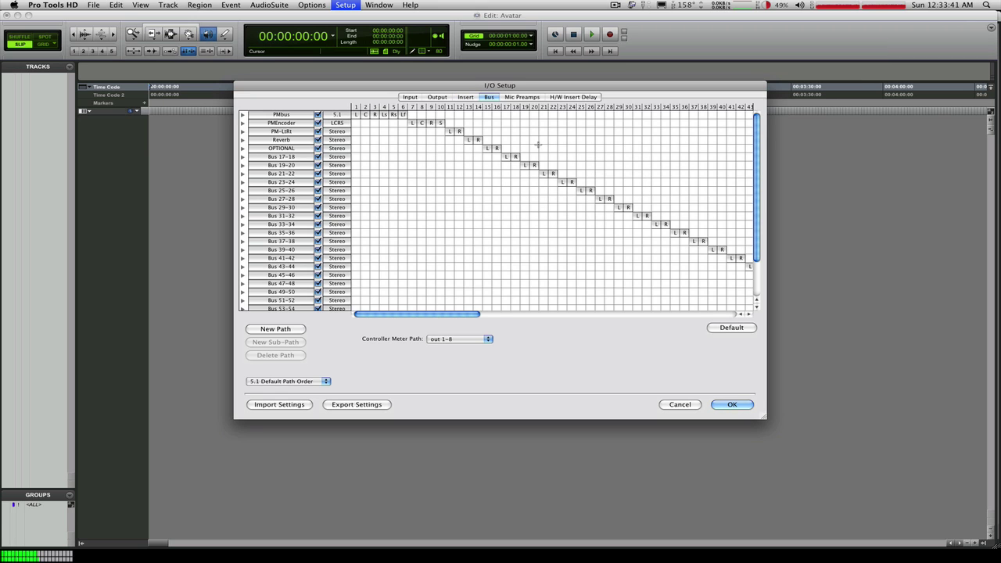
{"action": "left_click_drag", "start_coordinate": [757, 252], "coordinate": [753, 187]}
{"action": "left_click_drag", "start_coordinate": [753, 250], "coordinate": [754, 293]}
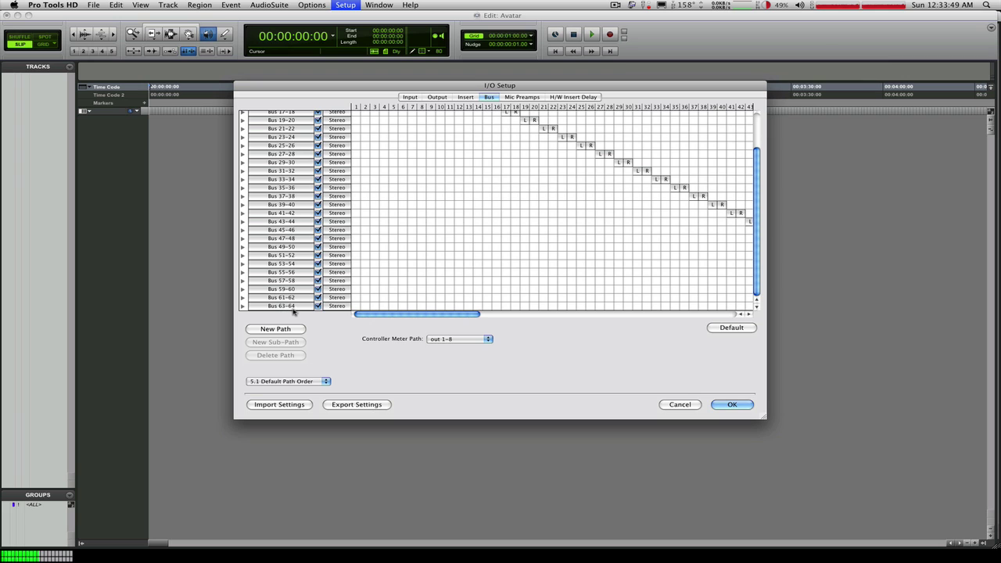
{"action": "scroll", "coordinate": [744, 217], "scroll_direction": "up", "scroll_amount": 3}
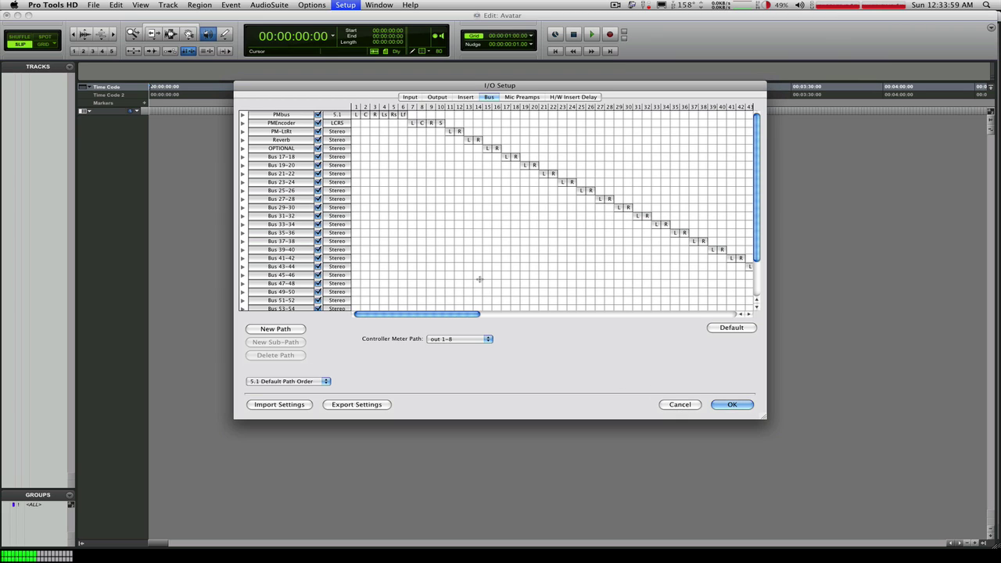
{"action": "left_click", "coordinate": [680, 408]}
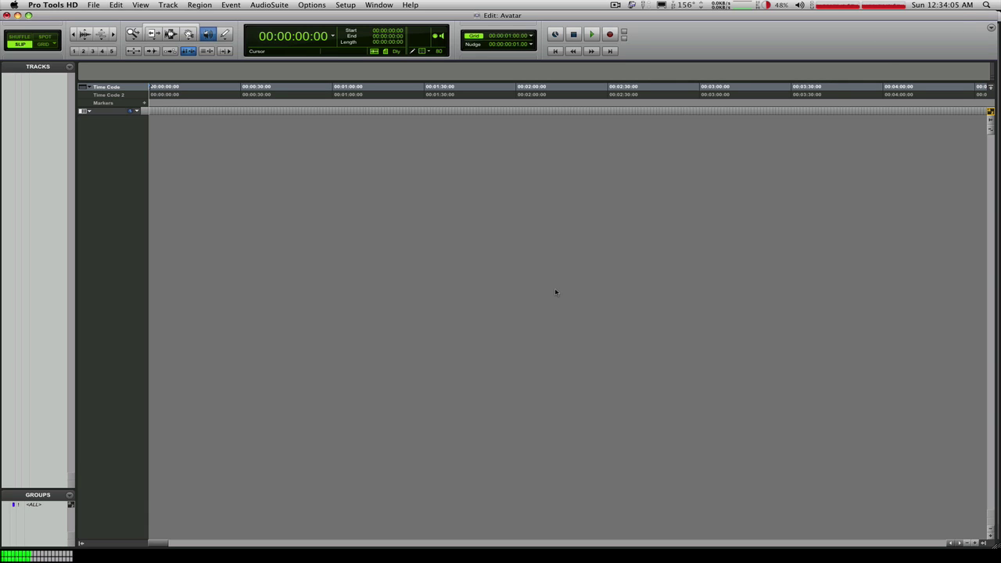
- Create one new stereo audio track in the Avatar session
{"action": "key", "text": "super+shift+n"}
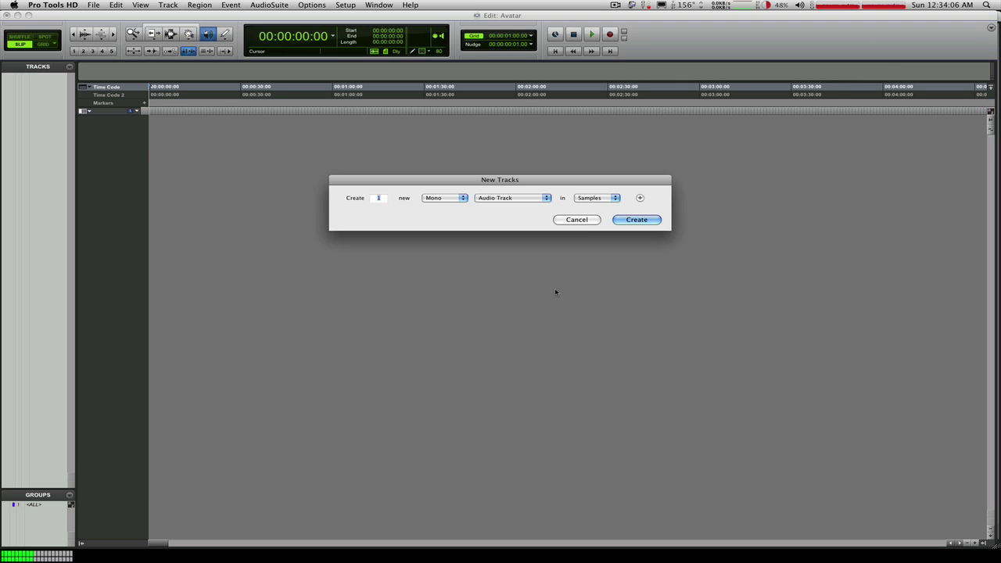
{"action": "left_click", "coordinate": [462, 198]}
{"action": "left_click", "coordinate": [441, 207]}
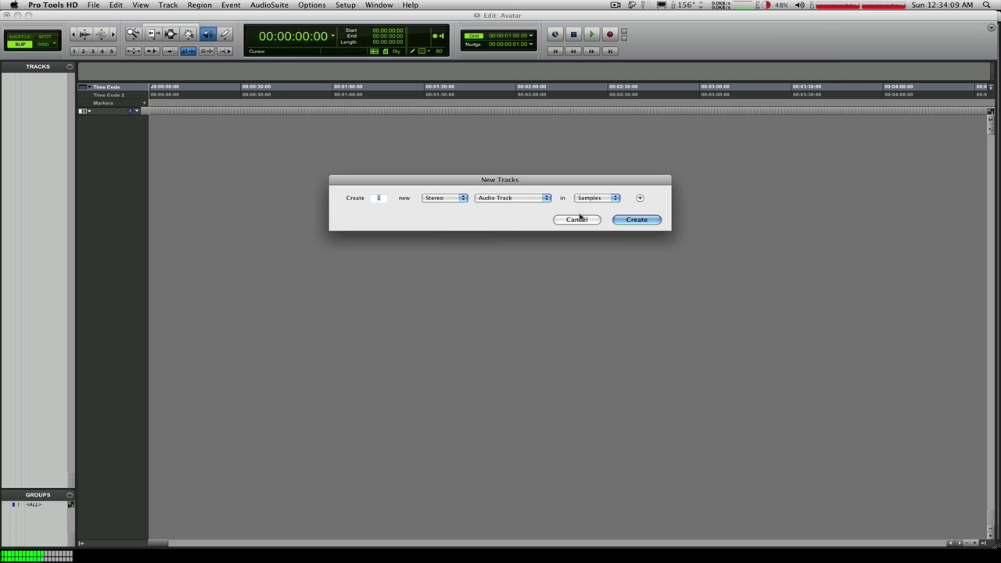
{"action": "left_click", "coordinate": [636, 220]}
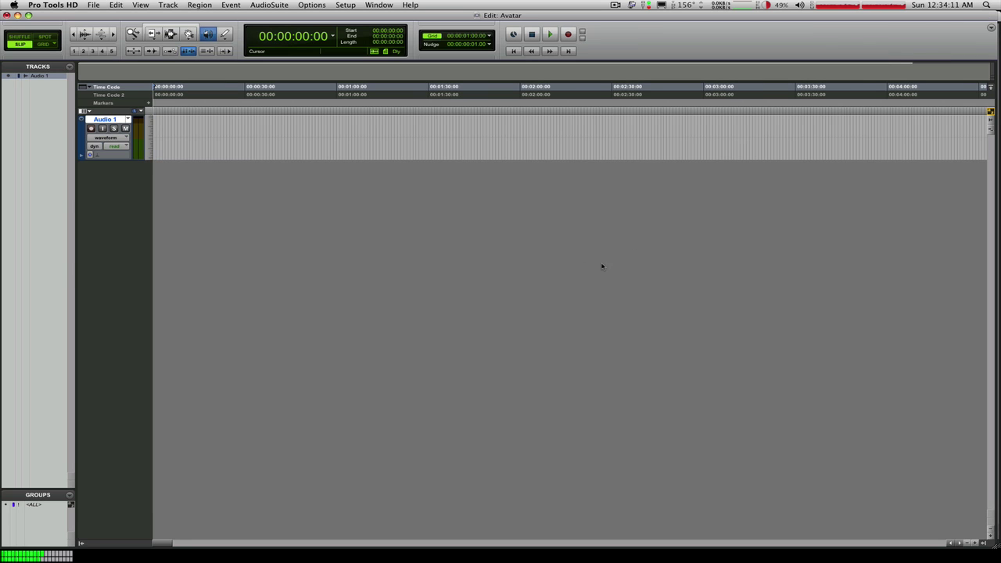
- In the Mix window, assign Analog 1–2 (Stereo) as the new audio track's input
{"action": "key", "text": "super+equal"}
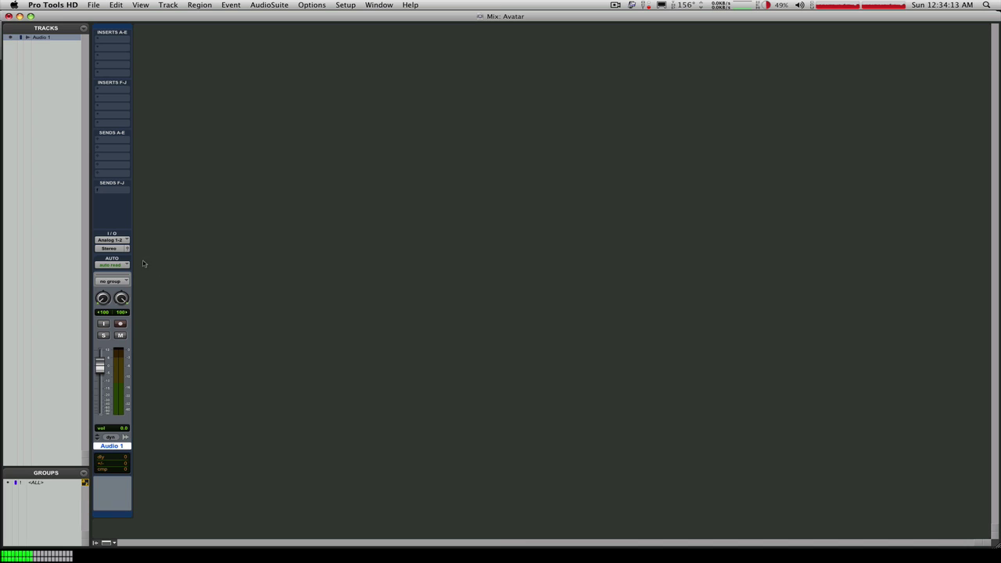
{"action": "left_click", "coordinate": [114, 240]}
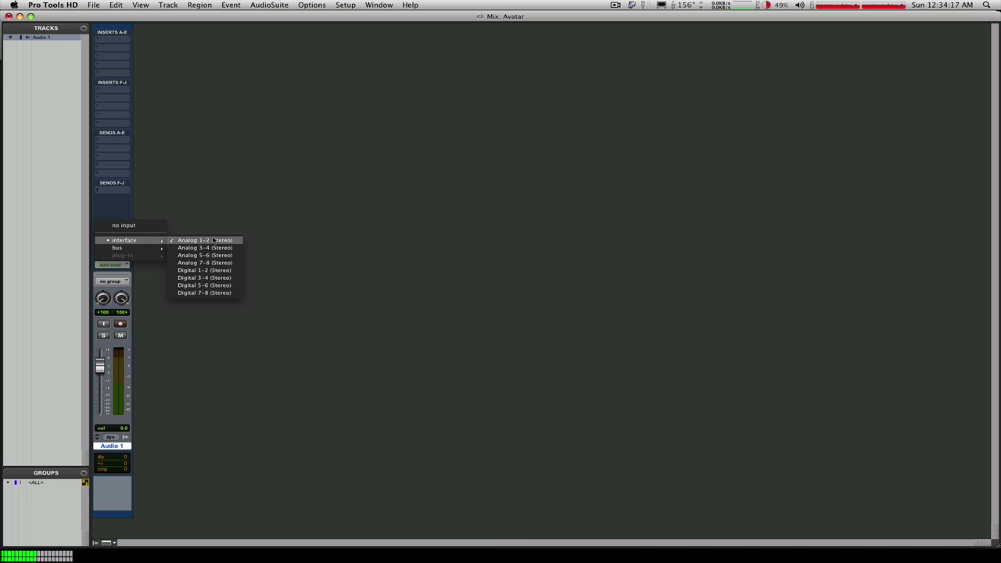
{"action": "left_click", "coordinate": [231, 240]}
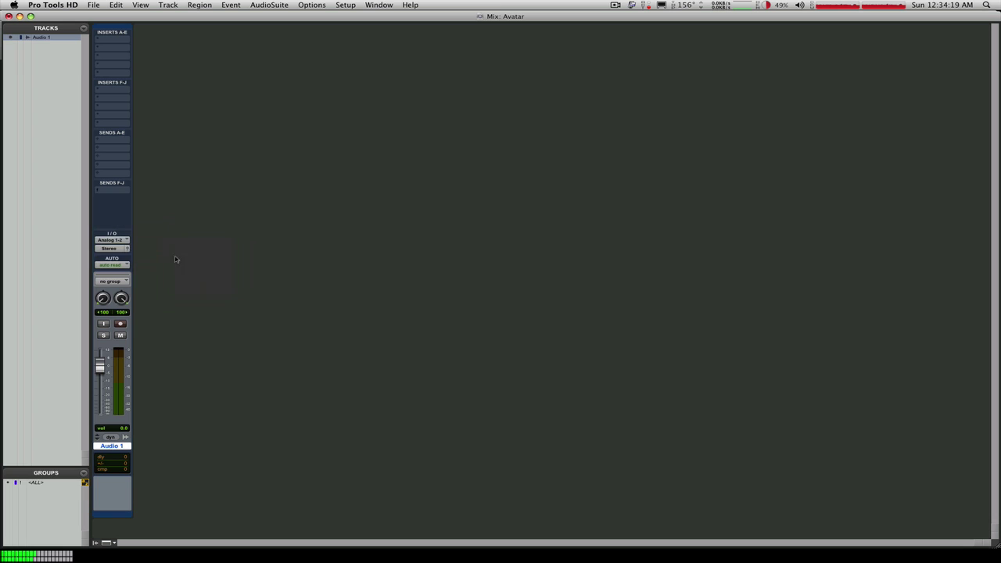
- Route the audio track's output to 7–8 (Stereo) and enable input monitoring on it
{"action": "left_click", "coordinate": [121, 249]}
{"action": "mouse_move", "coordinate": [121, 248]}
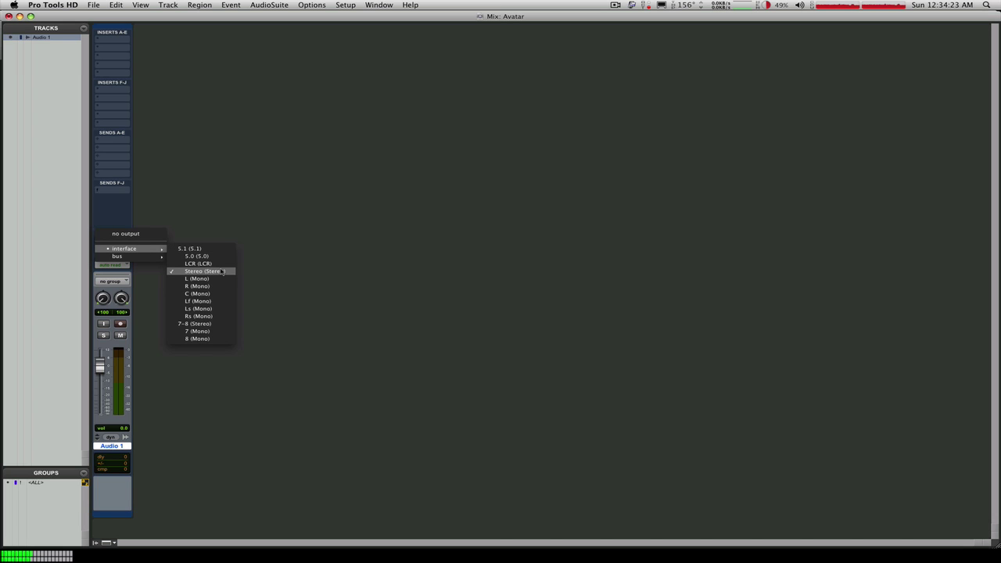
{"action": "left_click", "coordinate": [214, 324]}
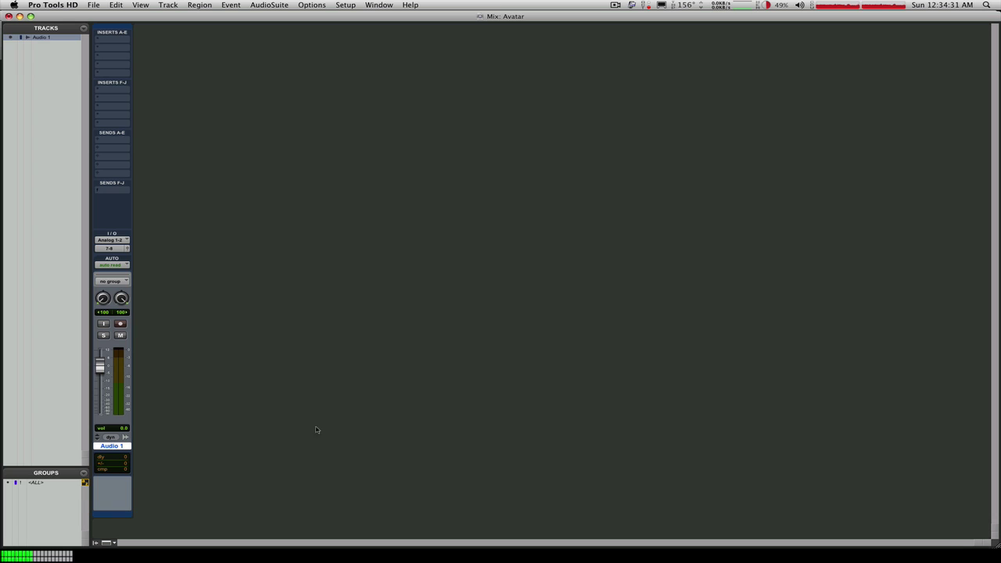
{"action": "left_click", "coordinate": [109, 324]}
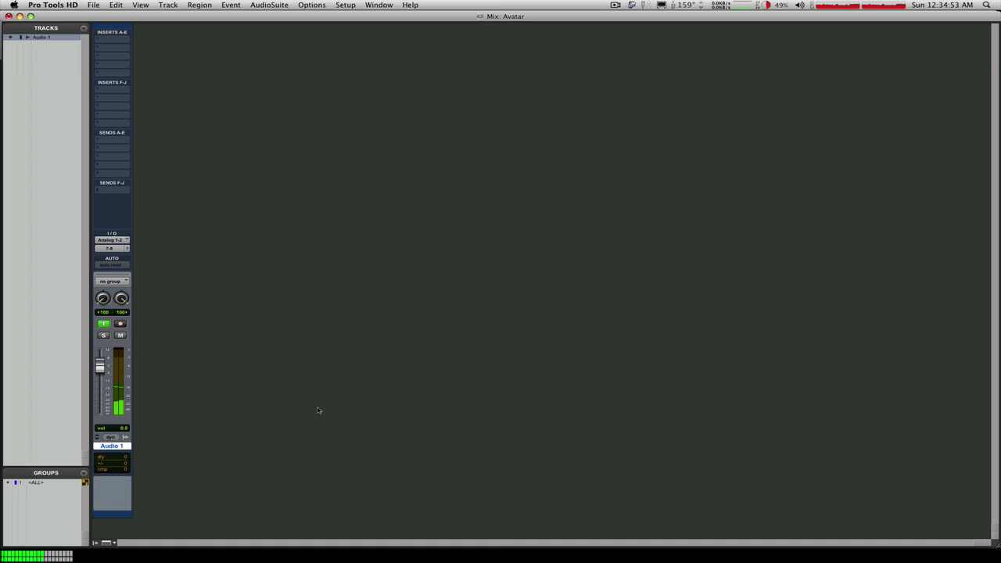
- In I/O Setup, rename the Analog 1–2 stereo input path as DVD In and save the setup
{"action": "left_click", "coordinate": [342, 5]}
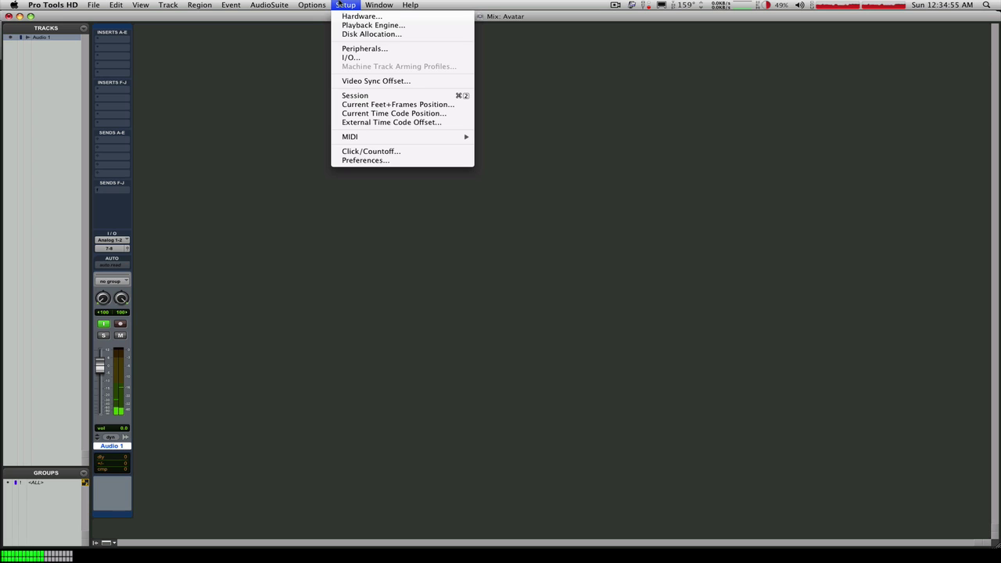
{"action": "left_click", "coordinate": [358, 57]}
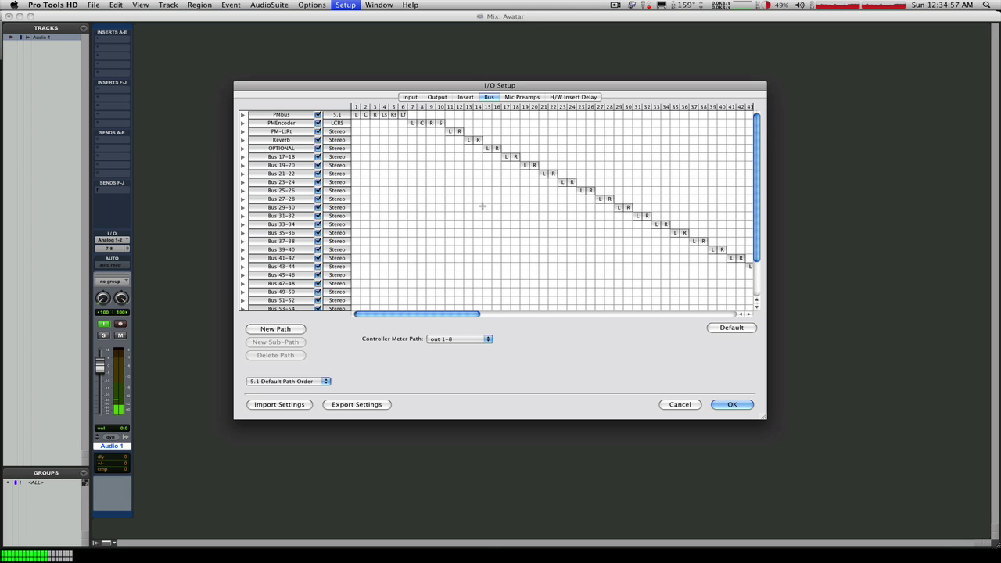
{"action": "left_click", "coordinate": [411, 97]}
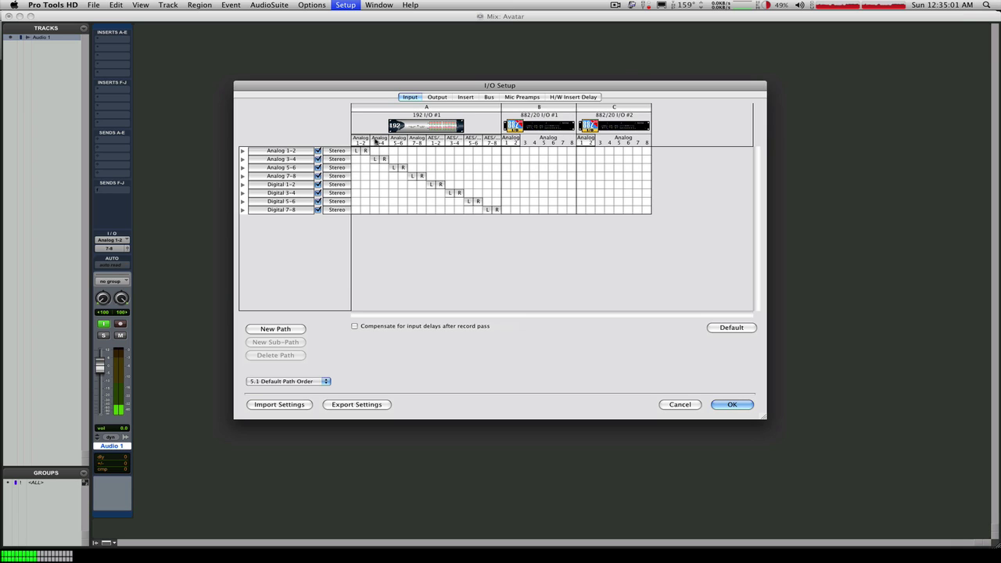
{"action": "double_click", "coordinate": [268, 151]}
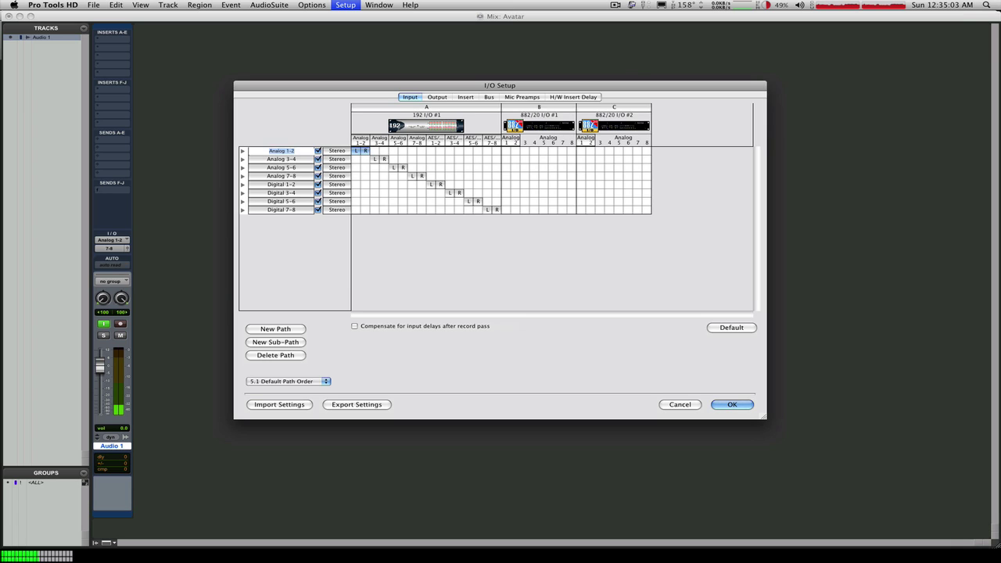
{"action": "type", "text": "DVD E"}
{"action": "type", "text": "n"}
{"action": "key", "text": "Return"}
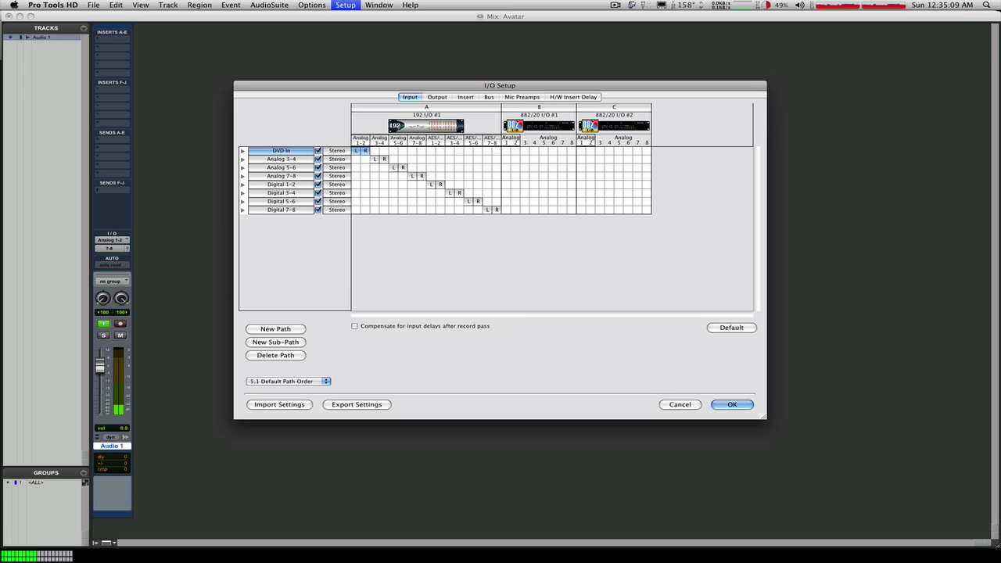
{"action": "left_click", "coordinate": [734, 406]}
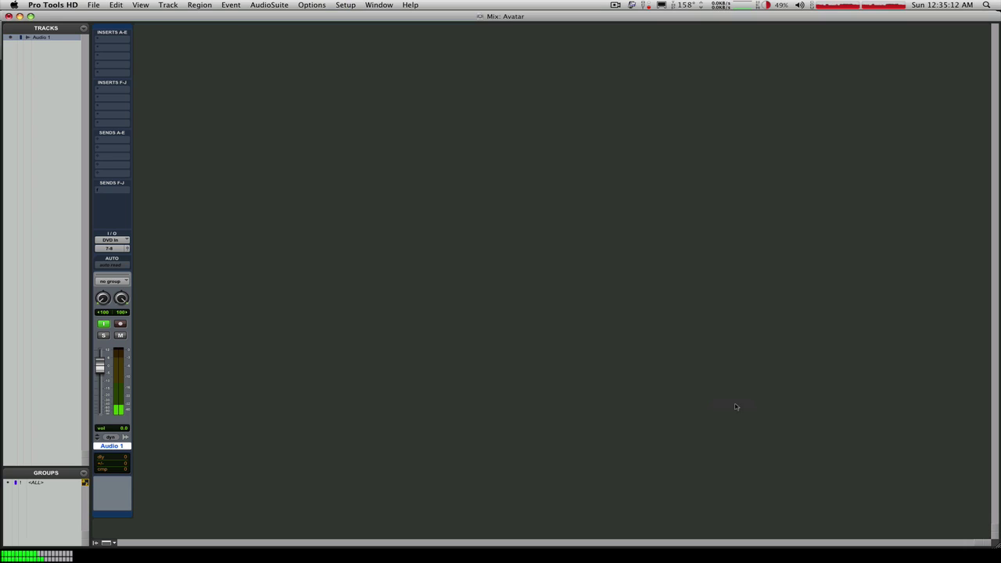
- Check the interface choices for the Audio 1 track's input and review the input paths in I/O Setup
{"action": "left_click", "coordinate": [122, 243]}
{"action": "mouse_move", "coordinate": [156, 241]}
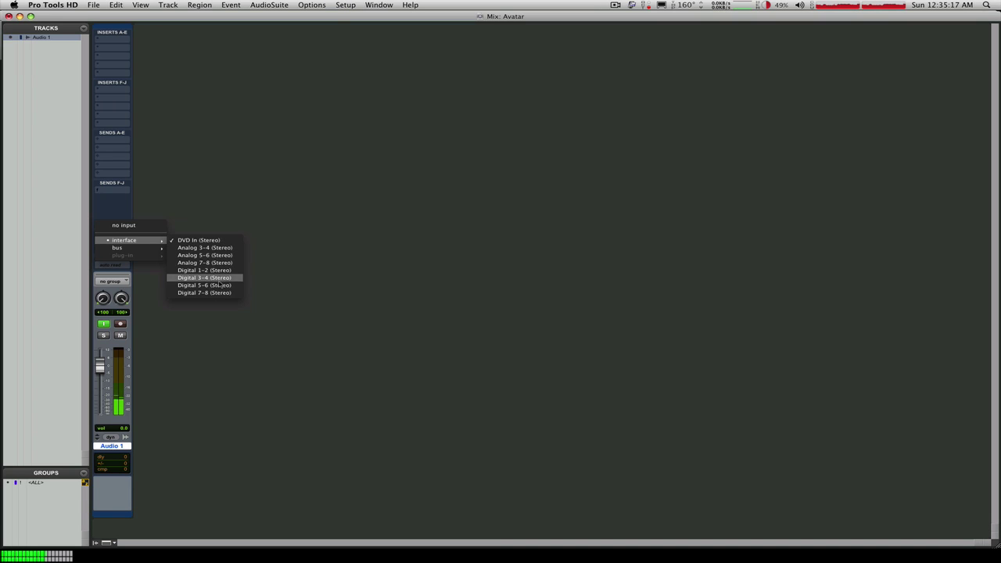
{"action": "left_click", "coordinate": [416, 228]}
{"action": "left_click", "coordinate": [345, 5]}
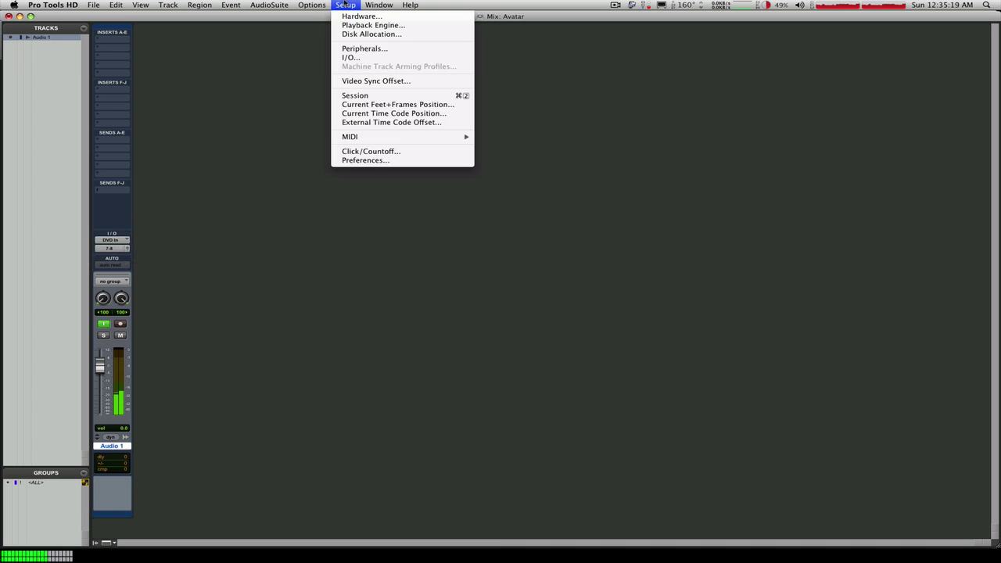
{"action": "left_click", "coordinate": [383, 58]}
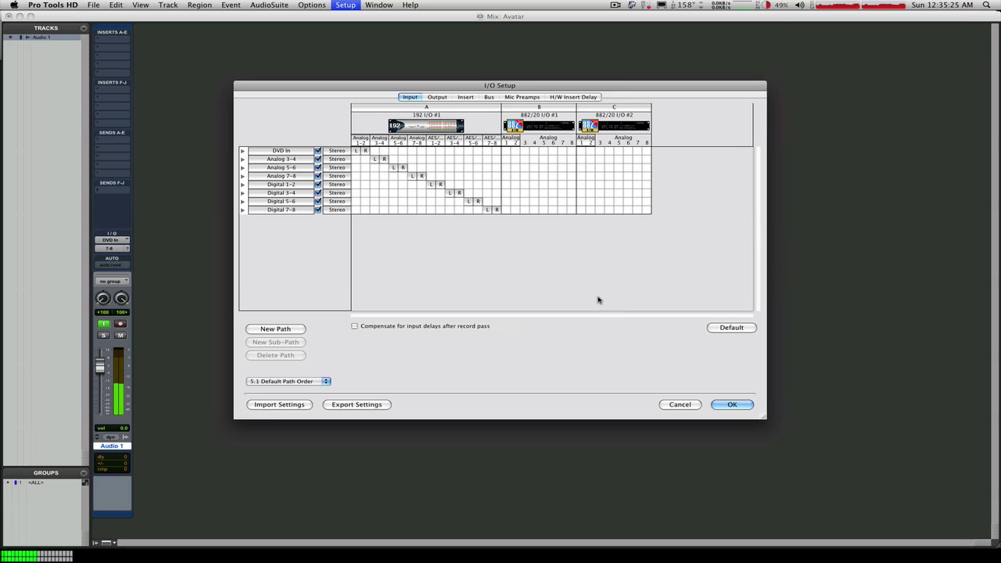
{"action": "left_click", "coordinate": [723, 405]}
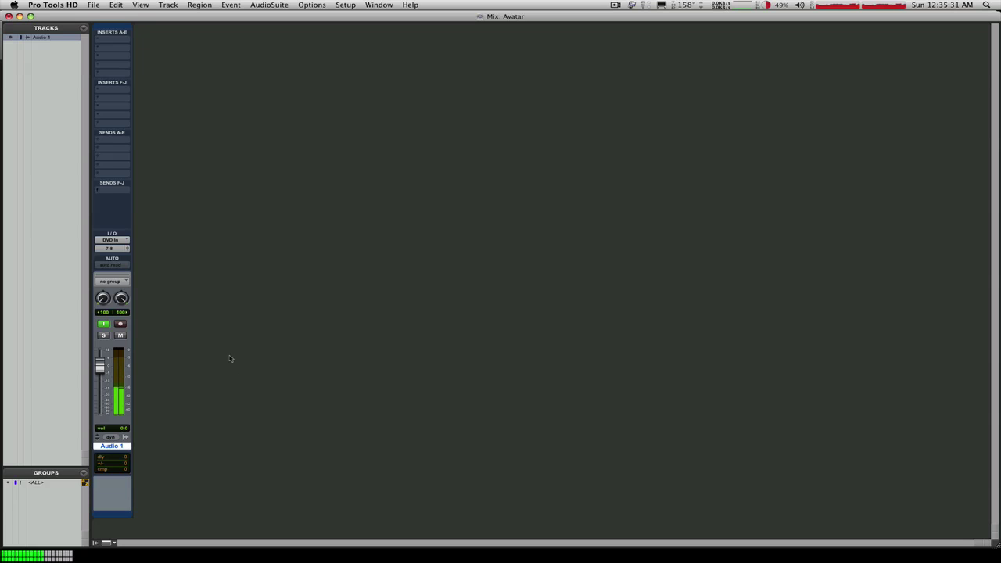
- Create one new 5.1 audio track in the session
{"action": "key", "text": "super+shift+n"}
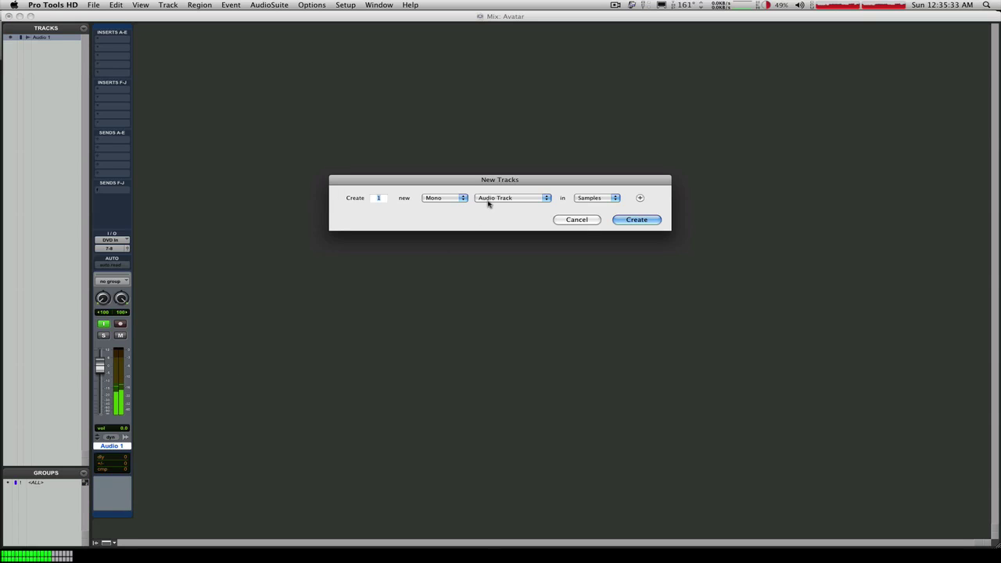
{"action": "left_click", "coordinate": [461, 198]}
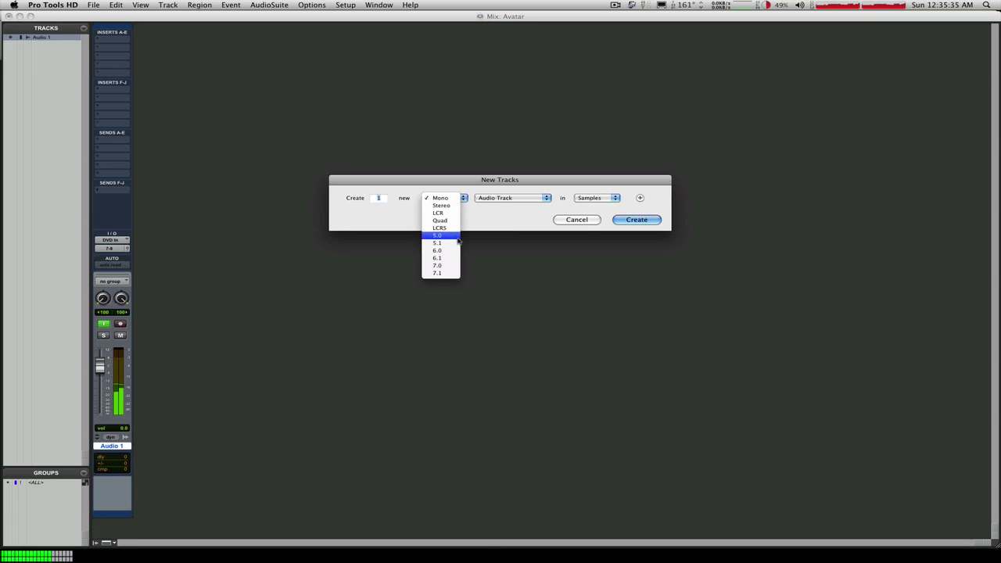
{"action": "left_click", "coordinate": [459, 243]}
{"action": "left_click", "coordinate": [633, 220]}
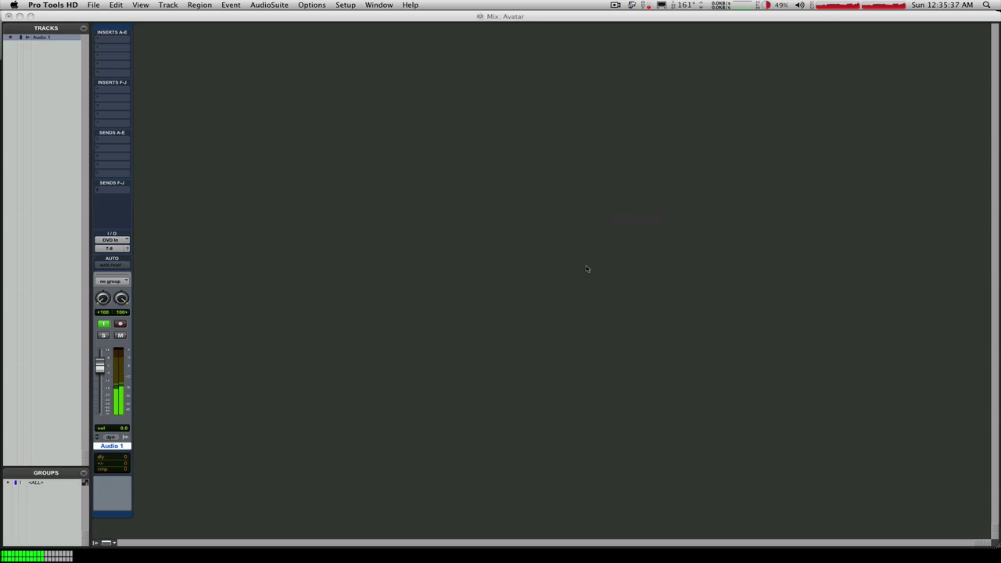
- Examine the input and output choices available for the 5.1 track, leaving its routing as it is
{"action": "left_click", "coordinate": [157, 240]}
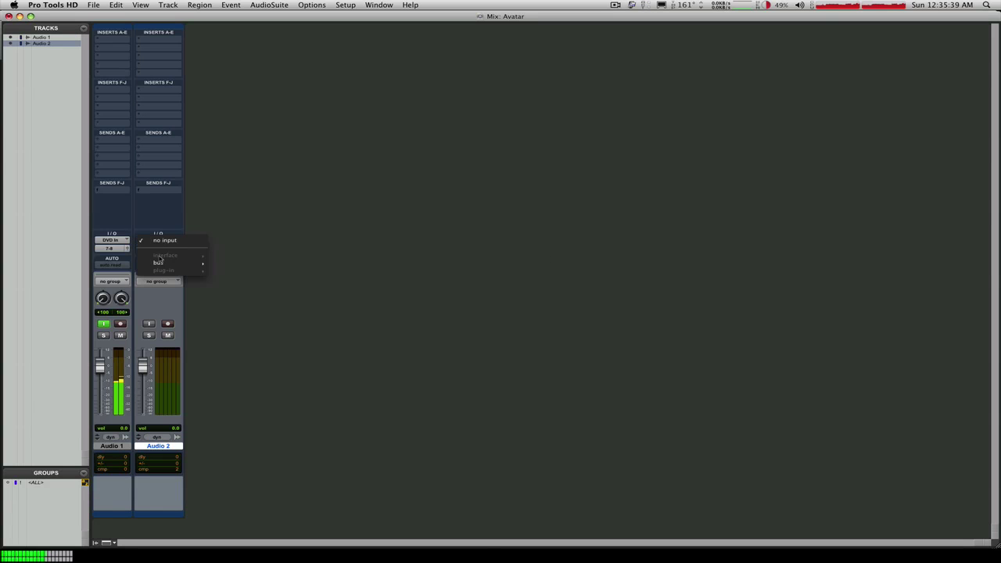
{"action": "left_click", "coordinate": [308, 259]}
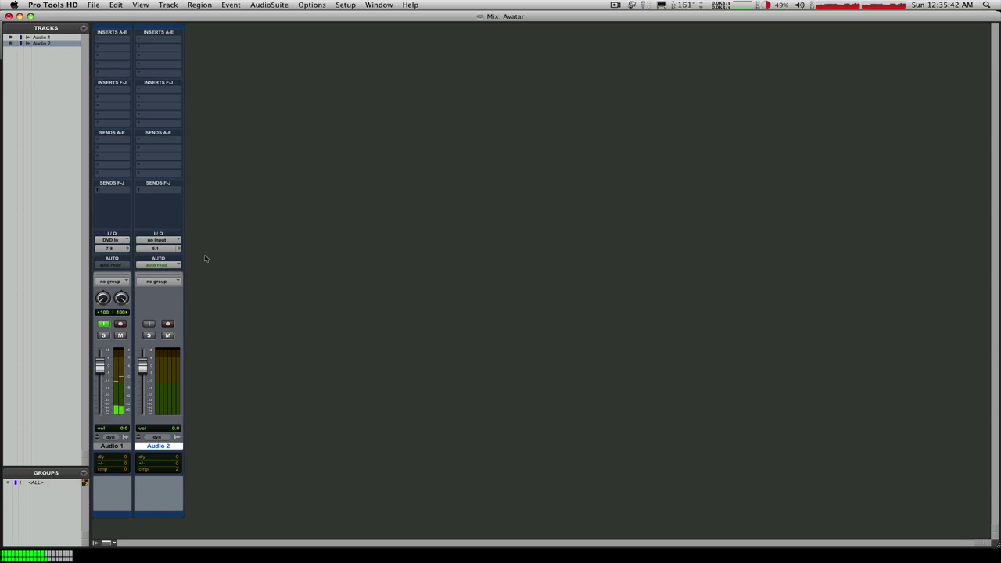
{"action": "left_click", "coordinate": [158, 250]}
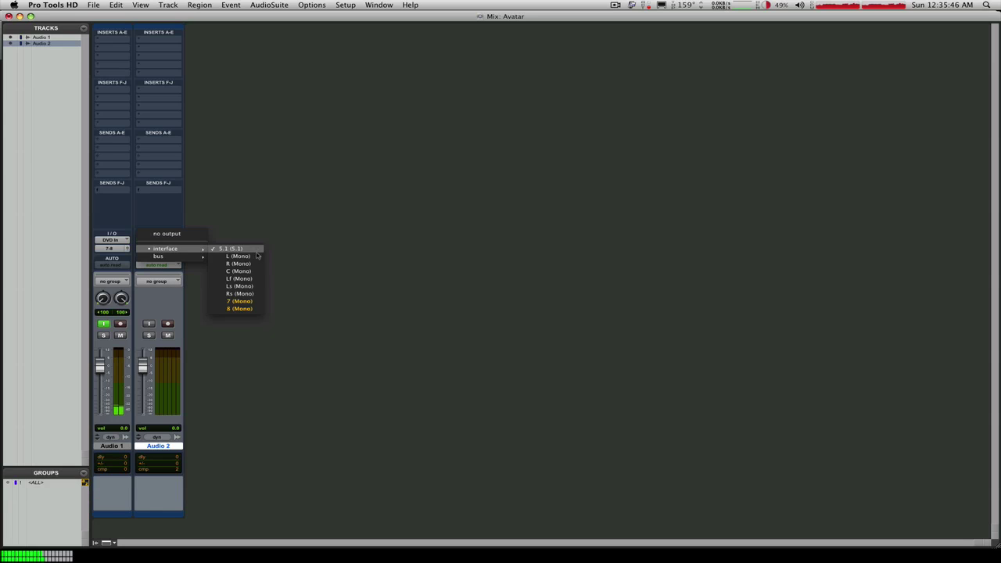
{"action": "left_click", "coordinate": [359, 314]}
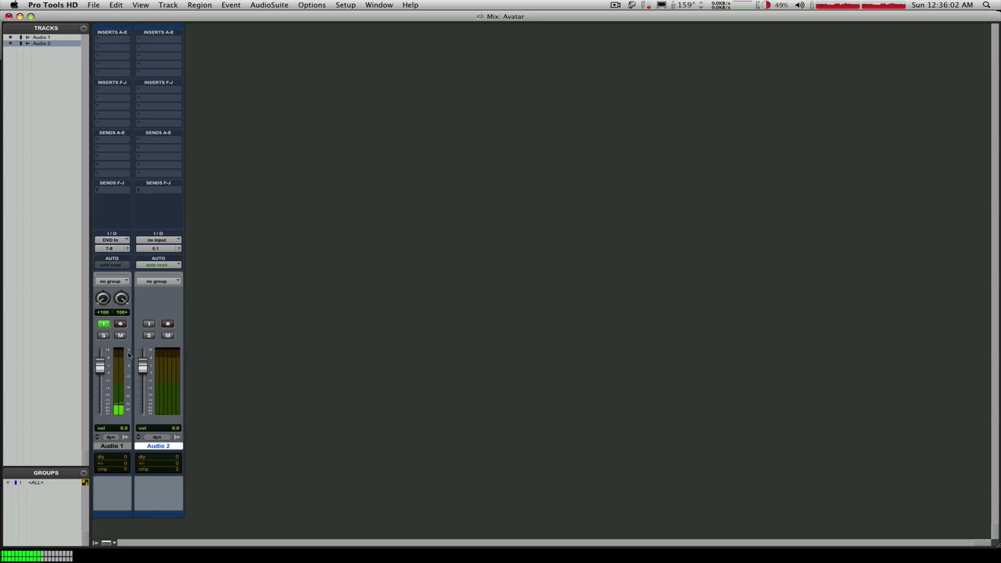
- Route the Audio 1 track's output to 7 (Mono)
{"action": "left_click", "coordinate": [123, 446]}
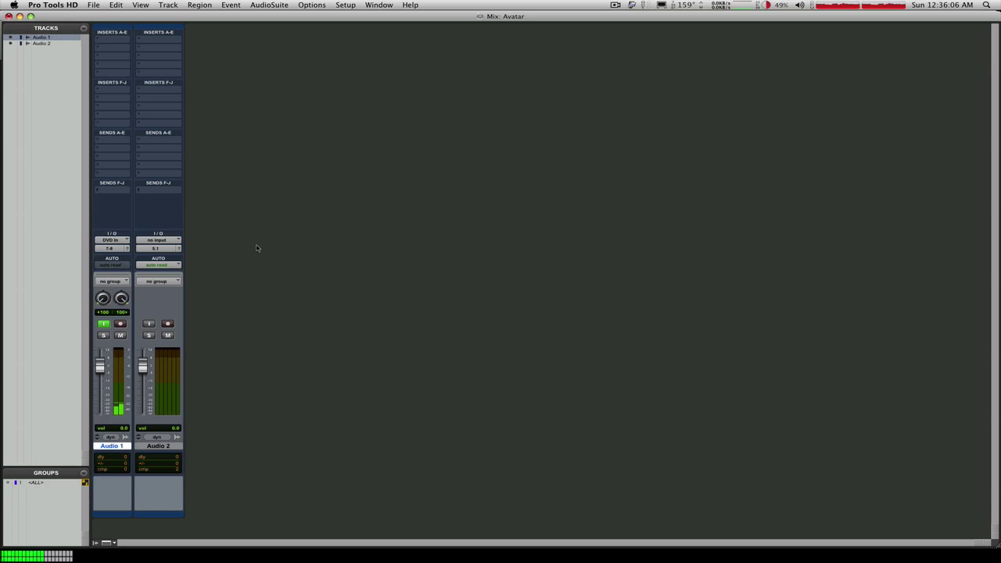
{"action": "left_click", "coordinate": [111, 248]}
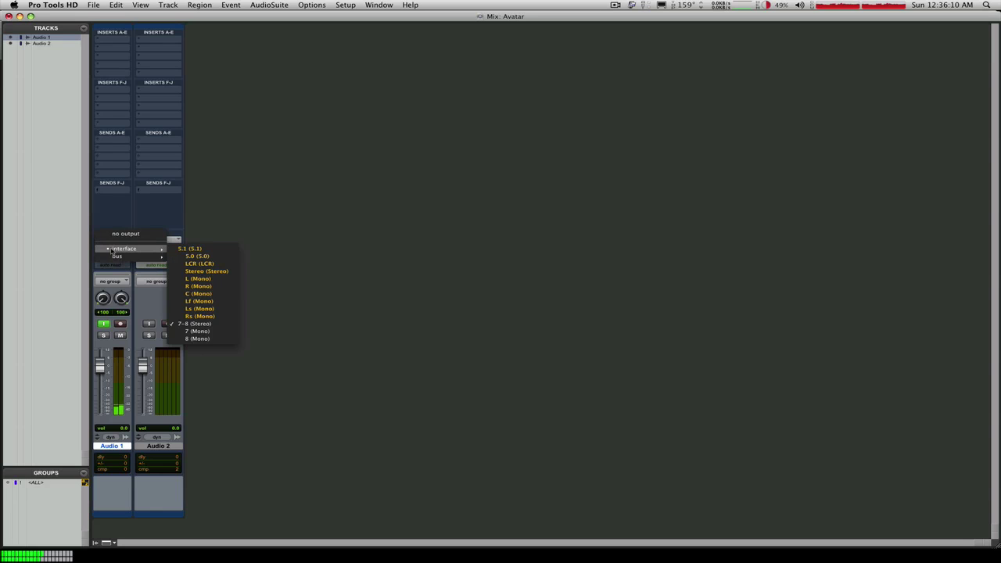
{"action": "left_click", "coordinate": [207, 331]}
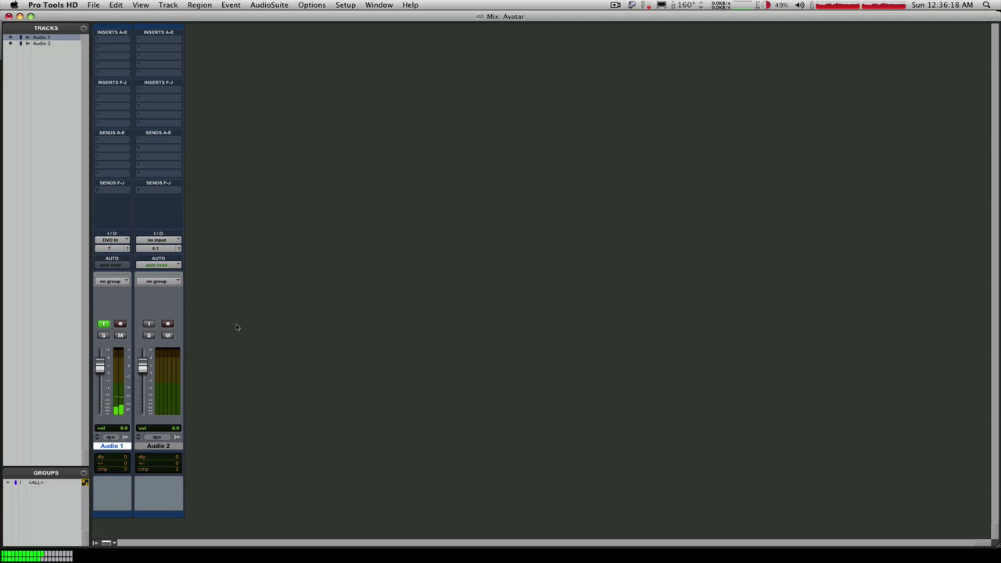
- Set the Audio 1 track's output back to 7–8 (Stereo) and turn off its input monitoring
{"action": "left_click", "coordinate": [110, 248]}
{"action": "mouse_move", "coordinate": [125, 249]}
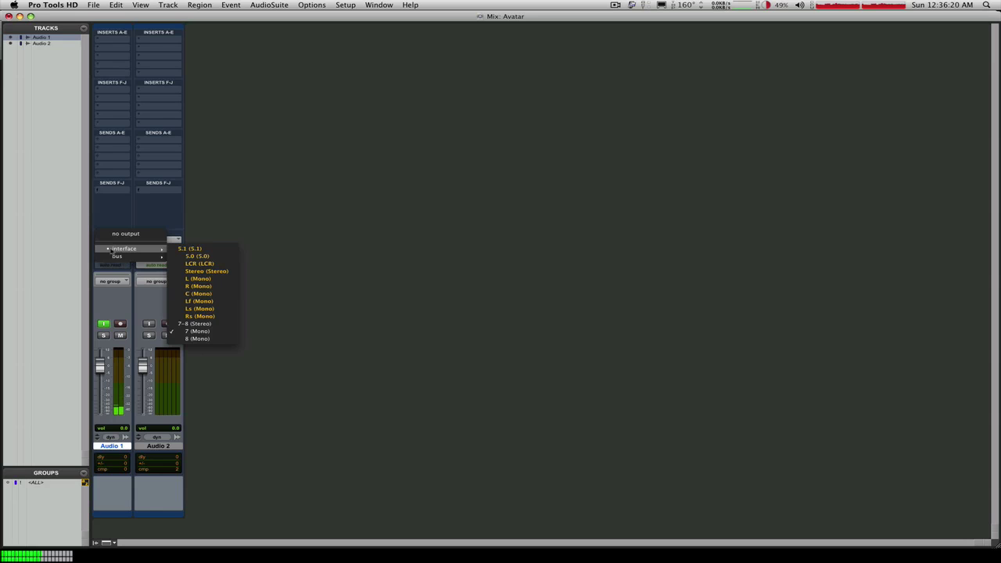
{"action": "left_click", "coordinate": [211, 325]}
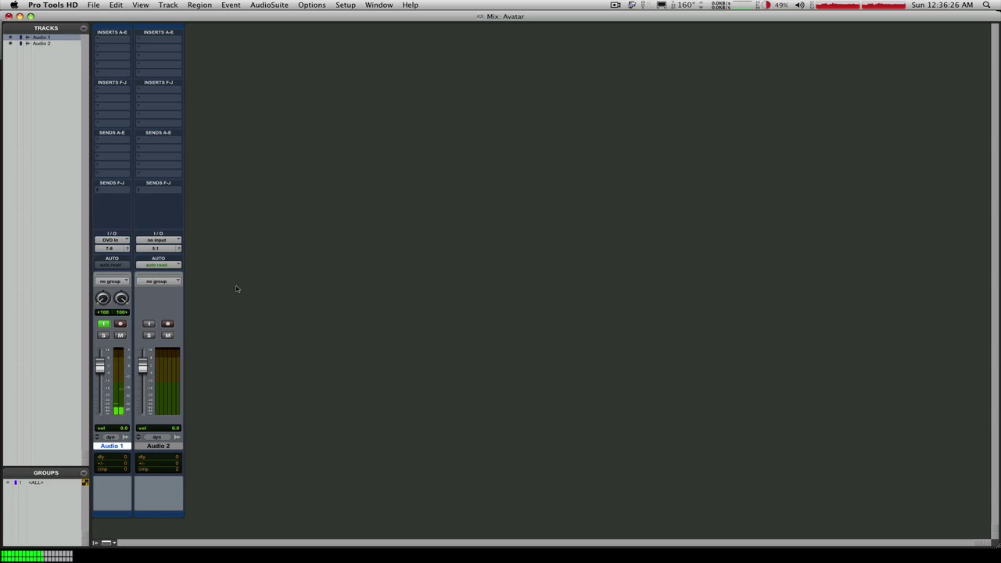
{"action": "left_click", "coordinate": [103, 324]}
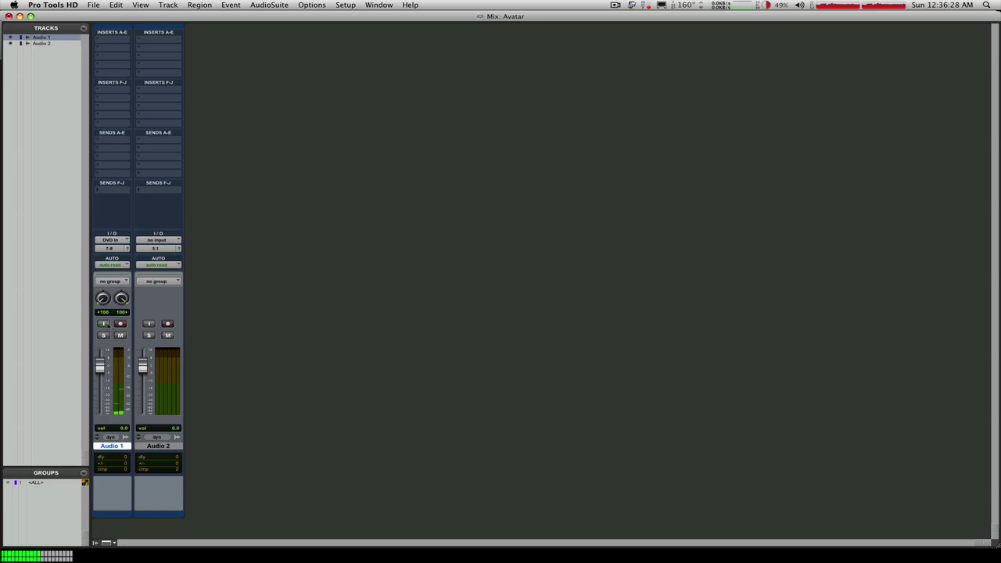